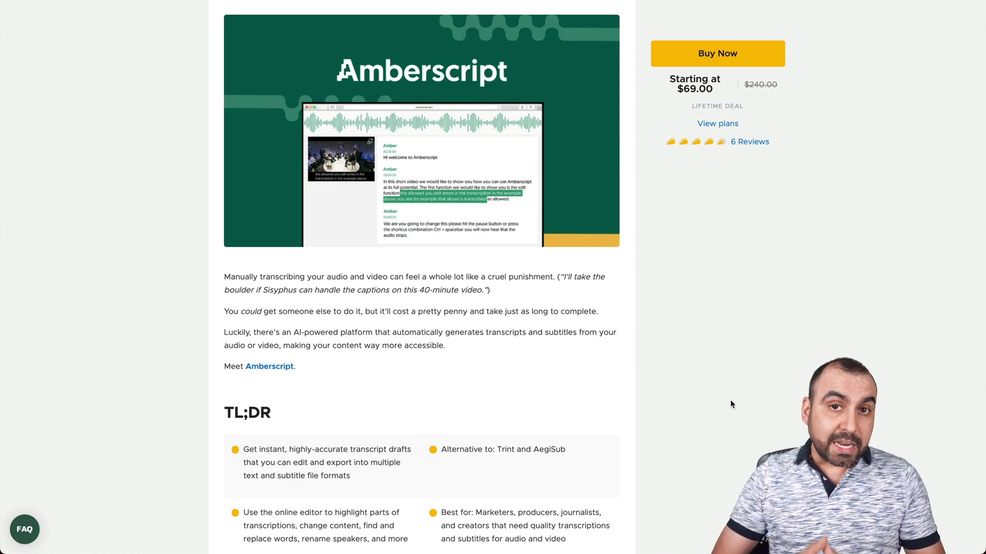
Step: Review the license tiers, noting Tier 1's 2 hours per month, then show License Tier 5 on the third card
{"action": "scroll", "coordinate": [730, 402], "scroll_direction": "down", "scroll_amount": 7}
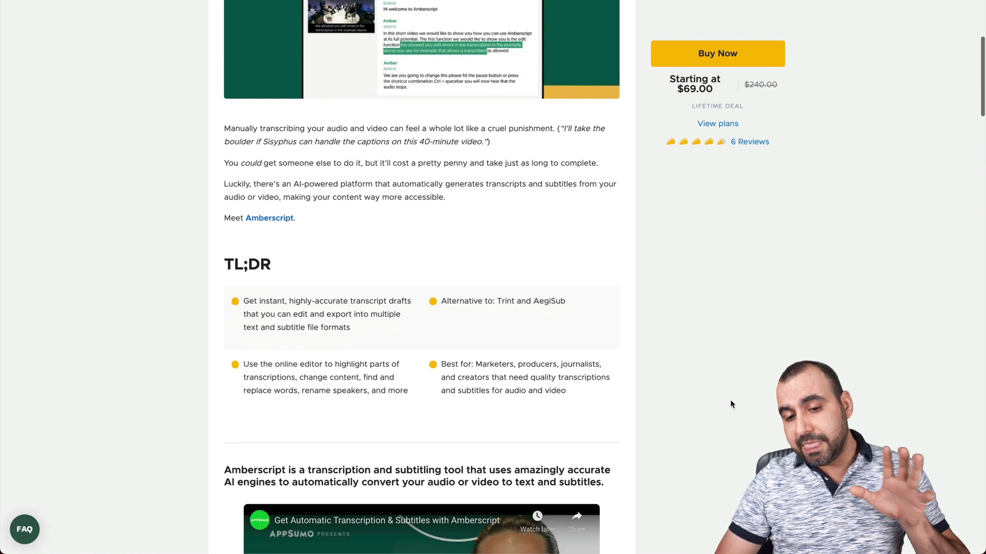
{"action": "scroll", "coordinate": [730, 404], "scroll_direction": "down", "scroll_amount": 20}
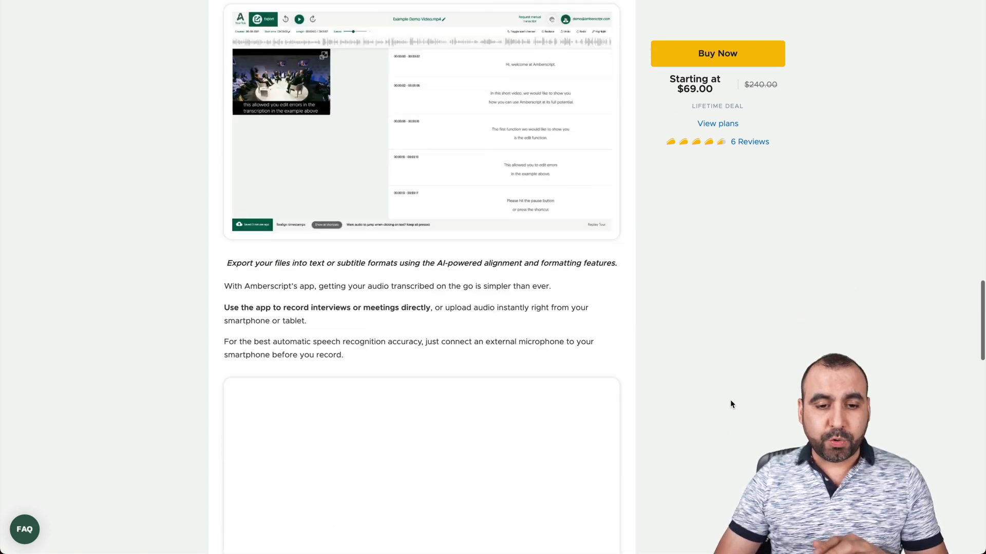
{"action": "scroll", "coordinate": [730, 404], "scroll_direction": "down", "scroll_amount": 20}
{"action": "scroll", "coordinate": [730, 399], "scroll_direction": "up", "scroll_amount": 3}
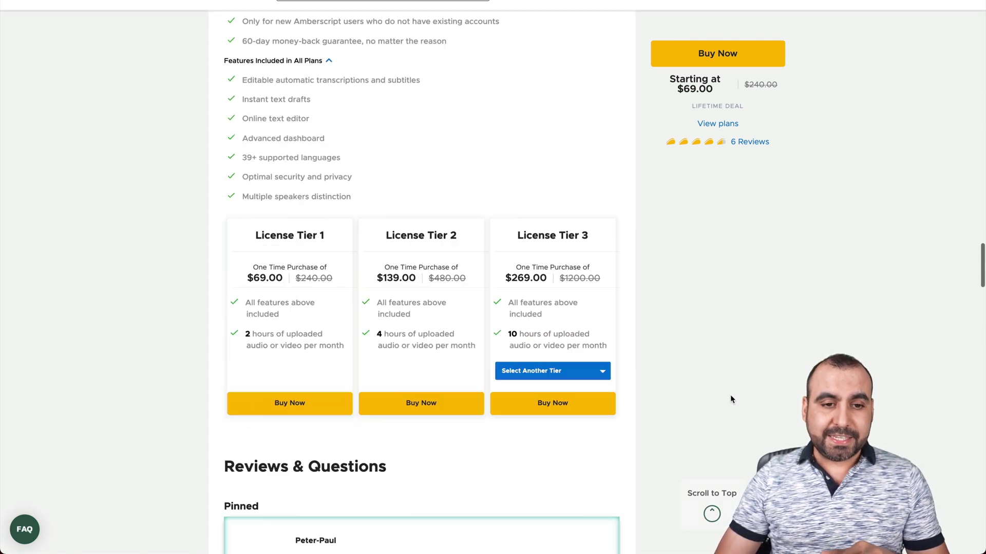
{"action": "left_click_drag", "start_coordinate": [242, 300], "coordinate": [334, 315]}
{"action": "left_click", "coordinate": [336, 320]}
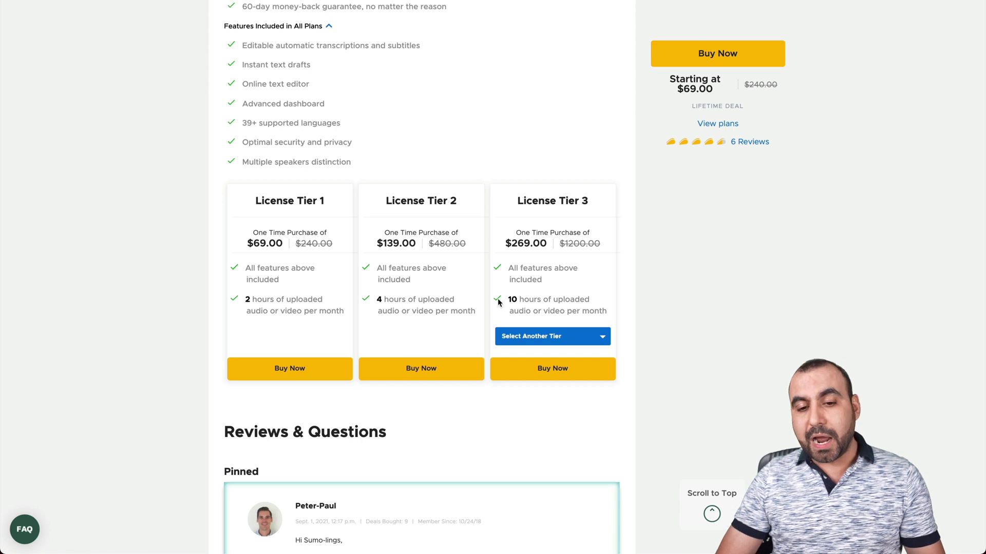
{"action": "left_click", "coordinate": [557, 336]}
{"action": "left_click", "coordinate": [561, 386]}
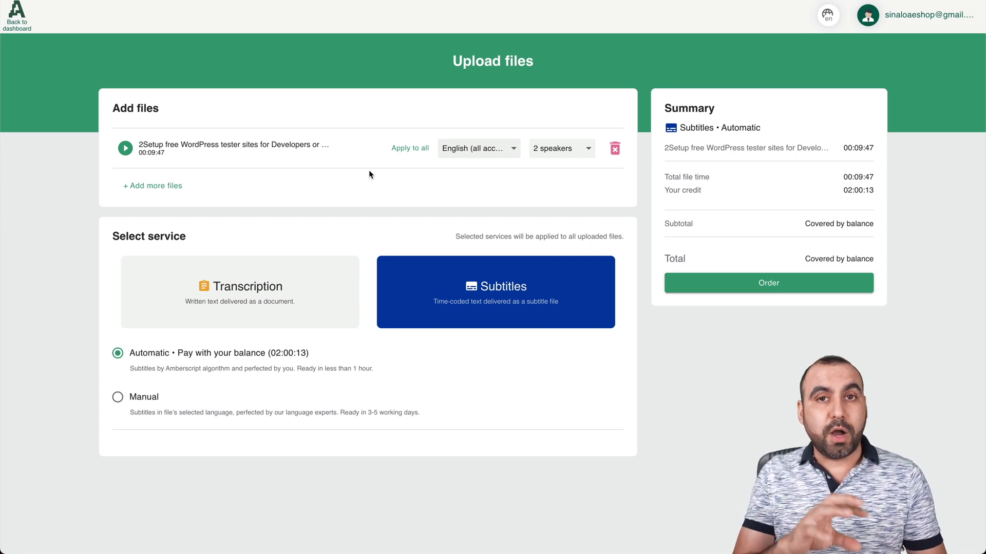
Step: Open the WordPress video's transcription language dropdown and scroll through the supported languages
{"action": "left_click", "coordinate": [465, 149]}
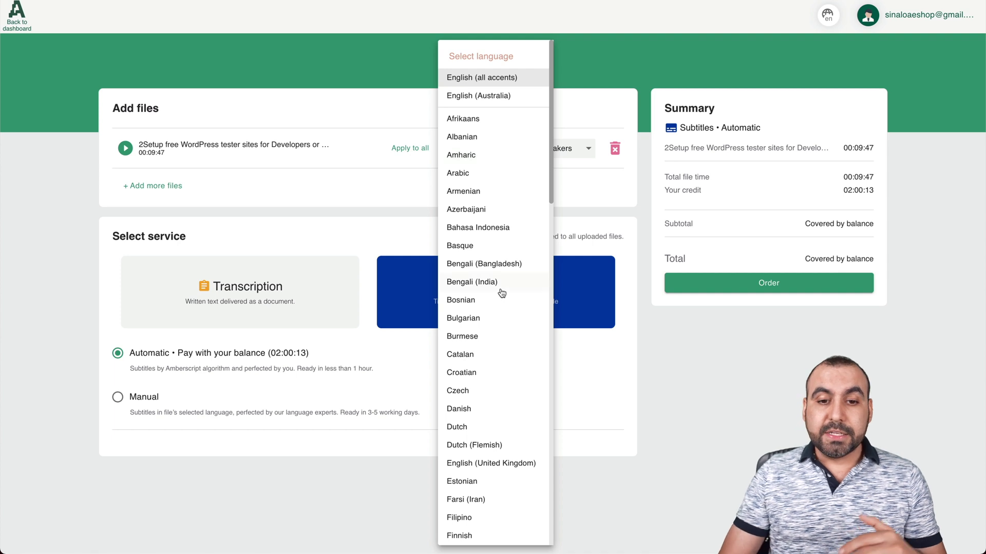
{"action": "scroll", "coordinate": [501, 292], "scroll_direction": "down", "scroll_amount": 5}
{"action": "scroll", "coordinate": [501, 293], "scroll_direction": "down", "scroll_amount": 12}
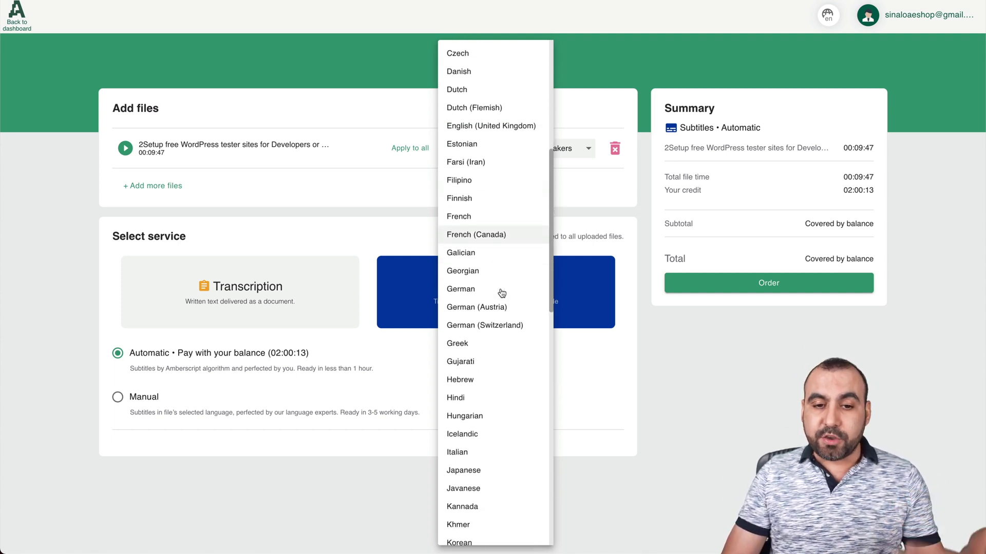
{"action": "scroll", "coordinate": [501, 293], "scroll_direction": "down", "scroll_amount": 3}
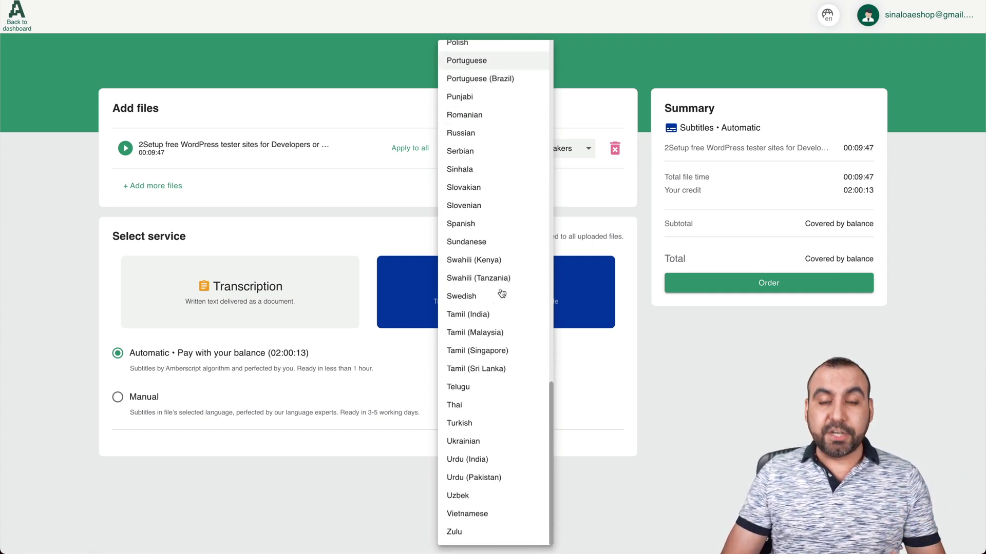
{"action": "scroll", "coordinate": [501, 293], "scroll_direction": "up", "scroll_amount": 20}
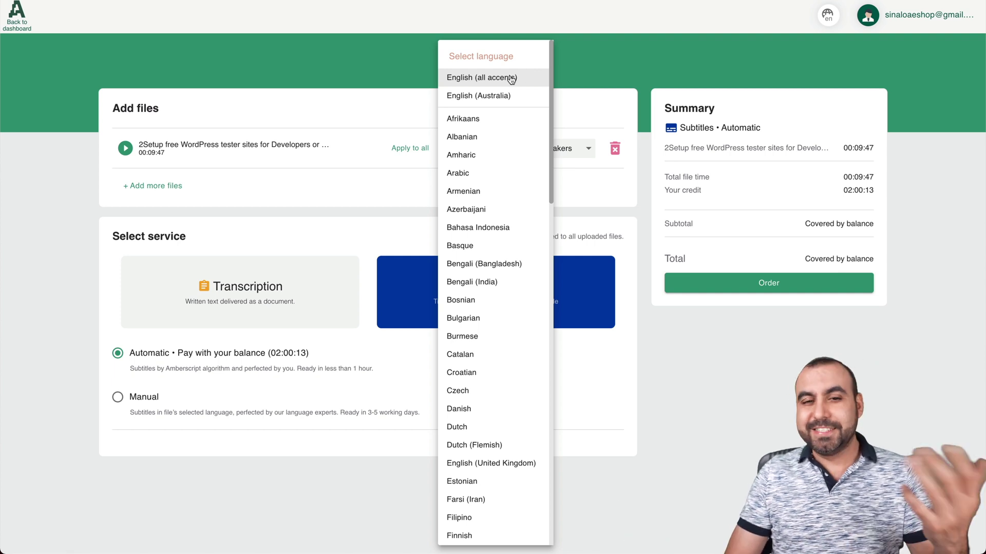
Step: Keep English (all accents) as the language and set the file to 1 speaker
{"action": "left_click", "coordinate": [511, 78]}
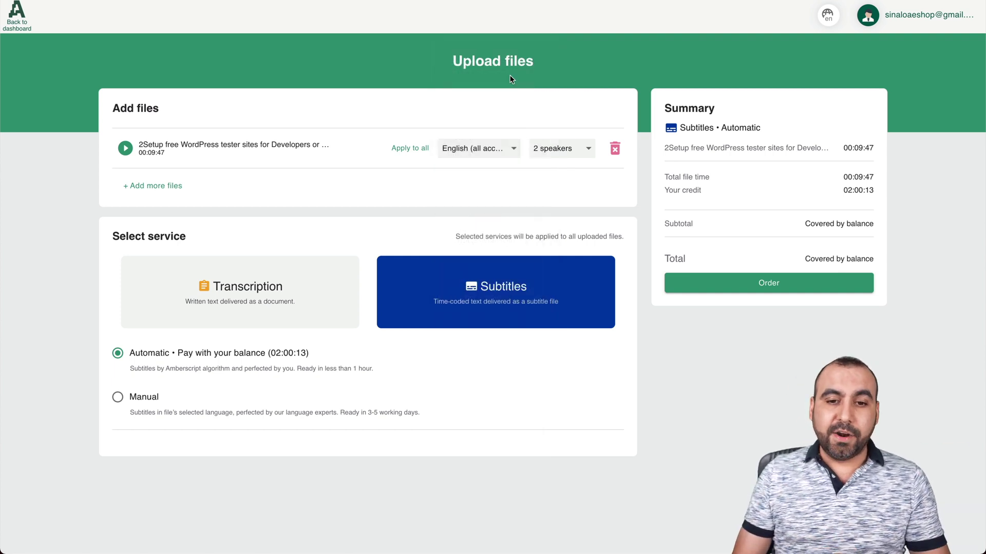
{"action": "left_click", "coordinate": [582, 150]}
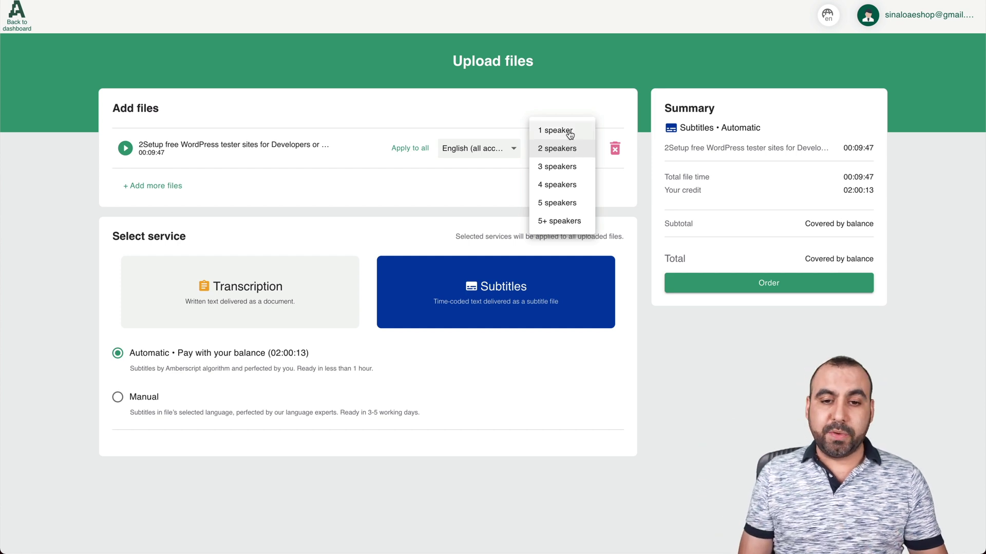
{"action": "left_click", "coordinate": [569, 130]}
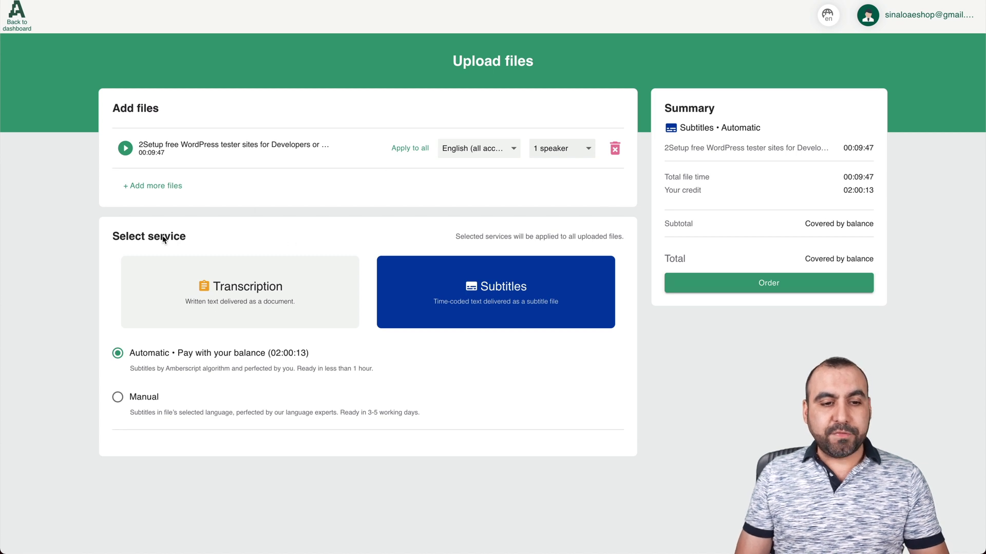
Step: Choose automatic Subtitles paid from balance and place the order
{"action": "left_click", "coordinate": [249, 296]}
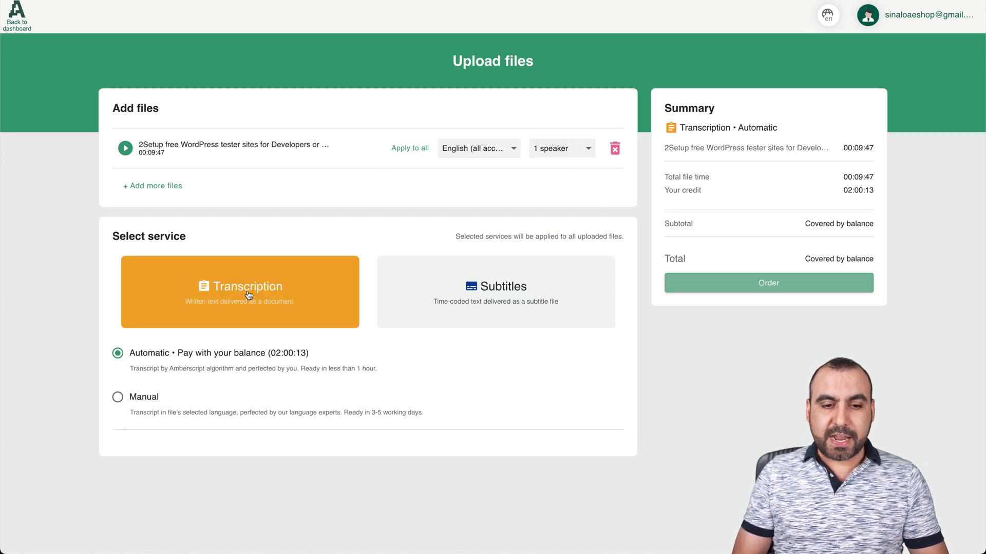
{"action": "left_click", "coordinate": [432, 294]}
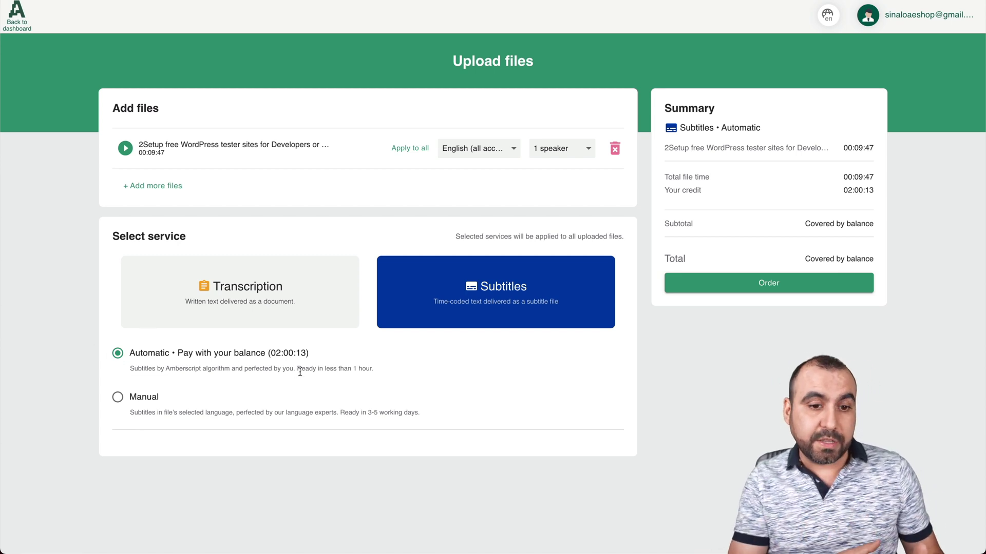
{"action": "left_click", "coordinate": [153, 402]}
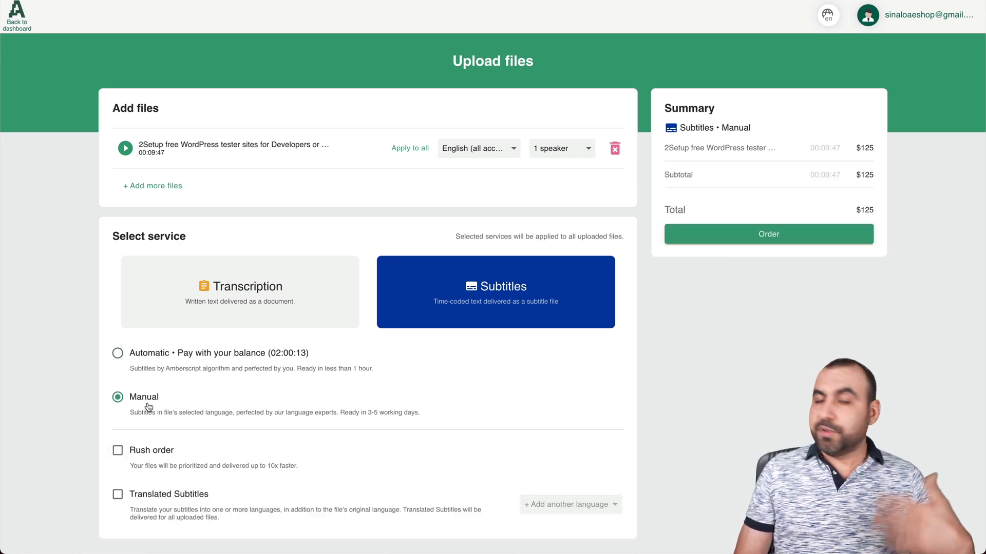
{"action": "left_click", "coordinate": [128, 359]}
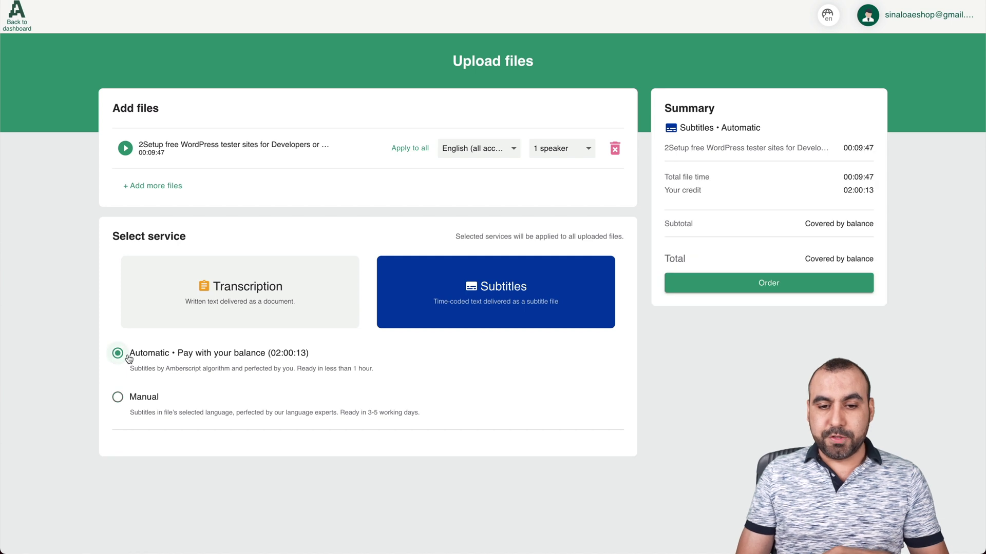
{"action": "left_click", "coordinate": [806, 286]}
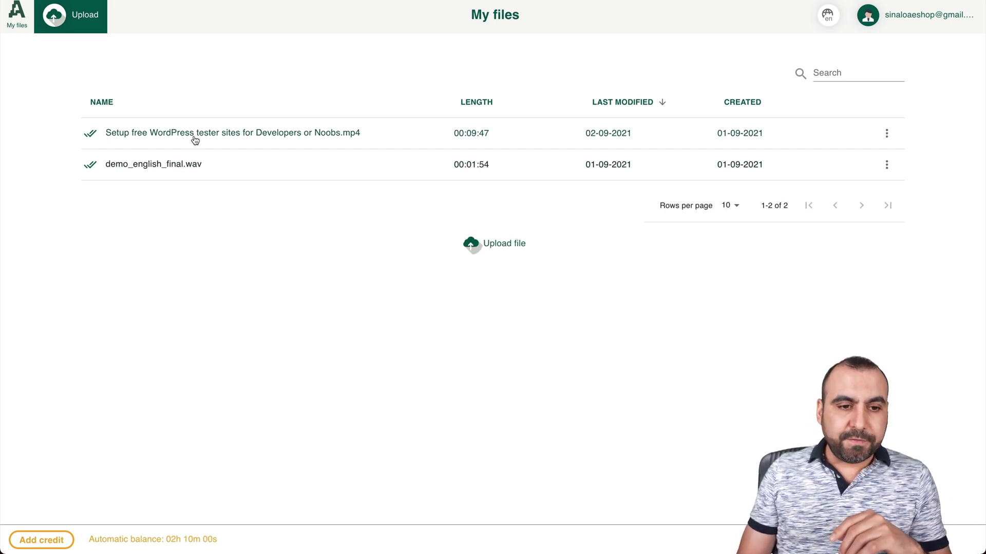
Step: Open the 'Setup free WordPress tester sites' file's subtitles in the editor
{"action": "left_click", "coordinate": [219, 135]}
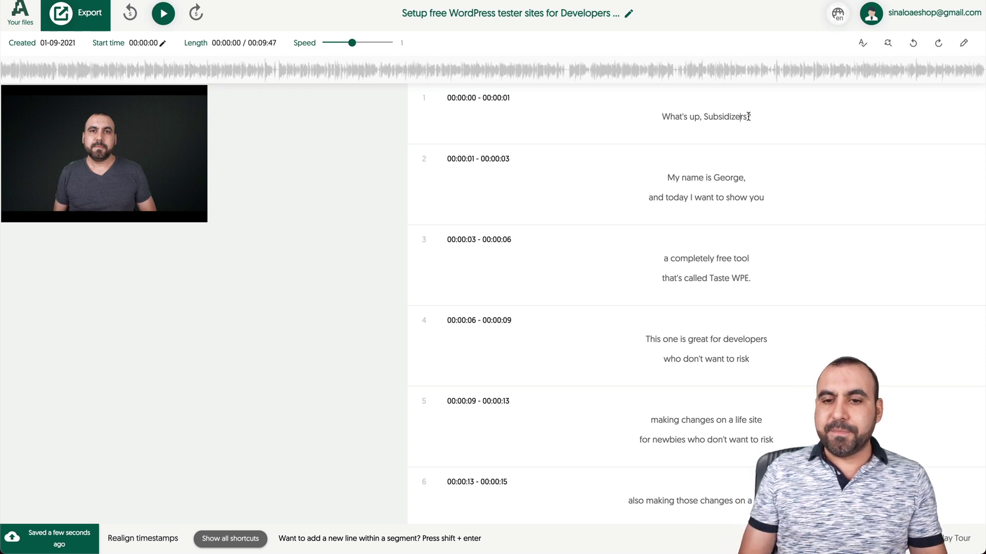
Step: Add a period after 'Taste WPE' in subtitle 3, then select the misheard 'Subsidizers' in subtitle 1
{"action": "left_click", "coordinate": [699, 294]}
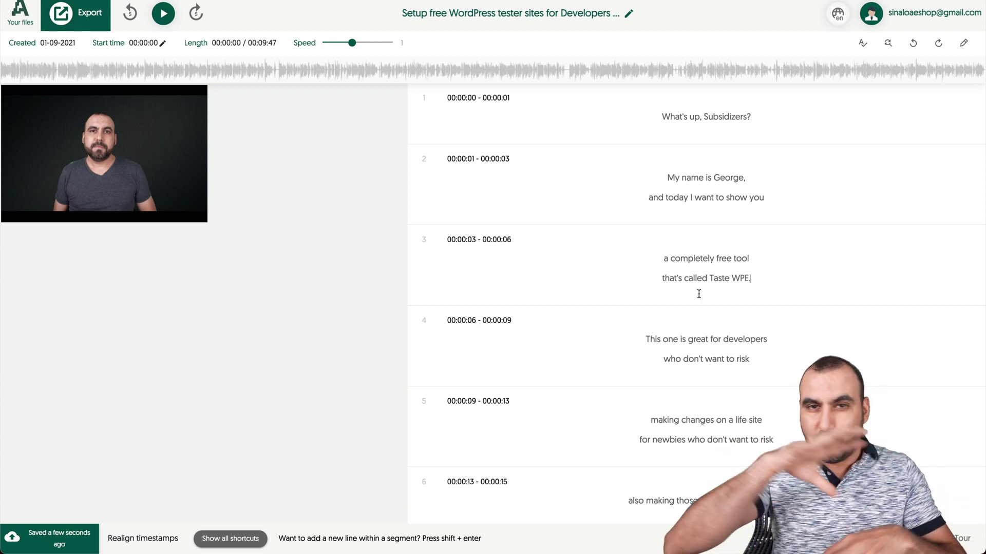
{"action": "type", "text": "."}
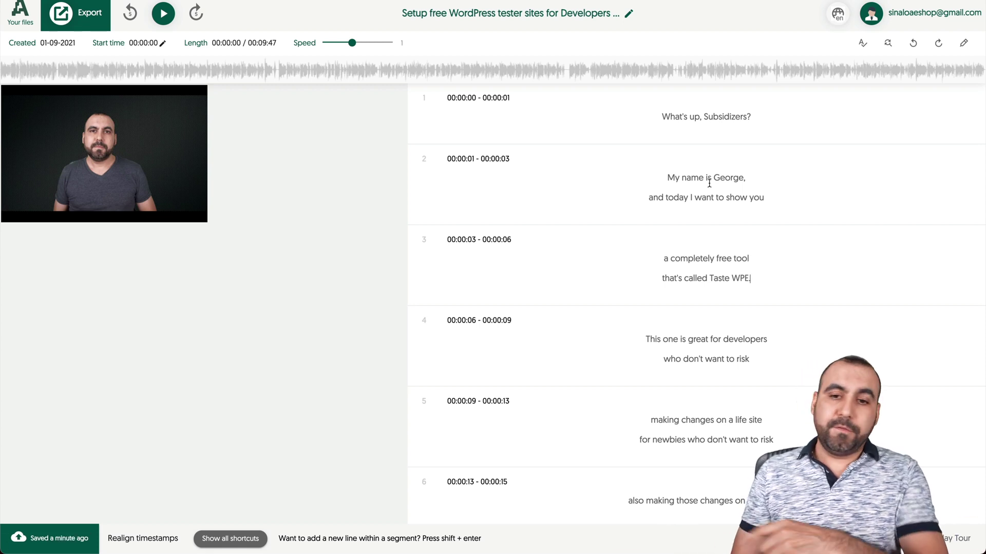
{"action": "left_click_drag", "start_coordinate": [704, 116], "coordinate": [745, 116]}
{"action": "left_click", "coordinate": [739, 121]}
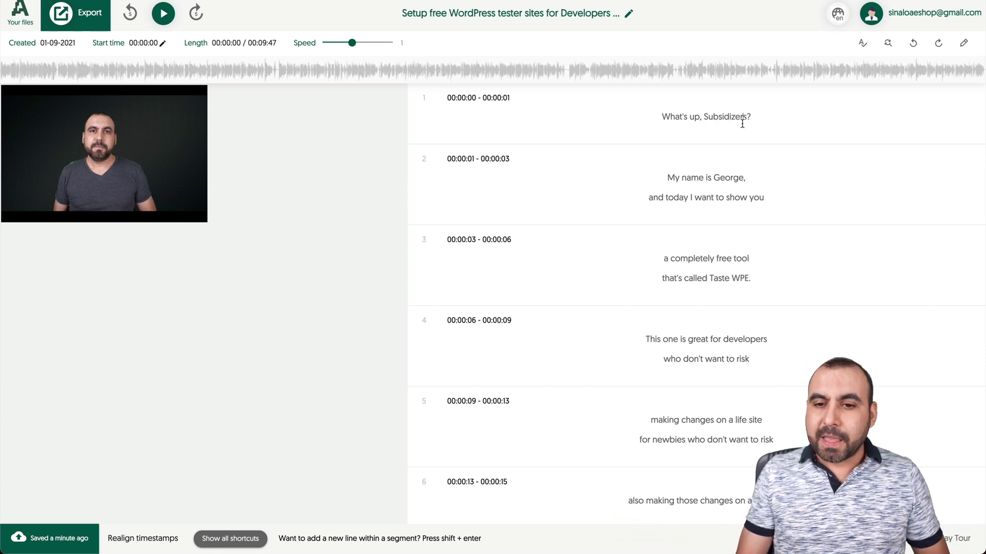
{"action": "left_click_drag", "start_coordinate": [747, 116], "coordinate": [711, 118]}
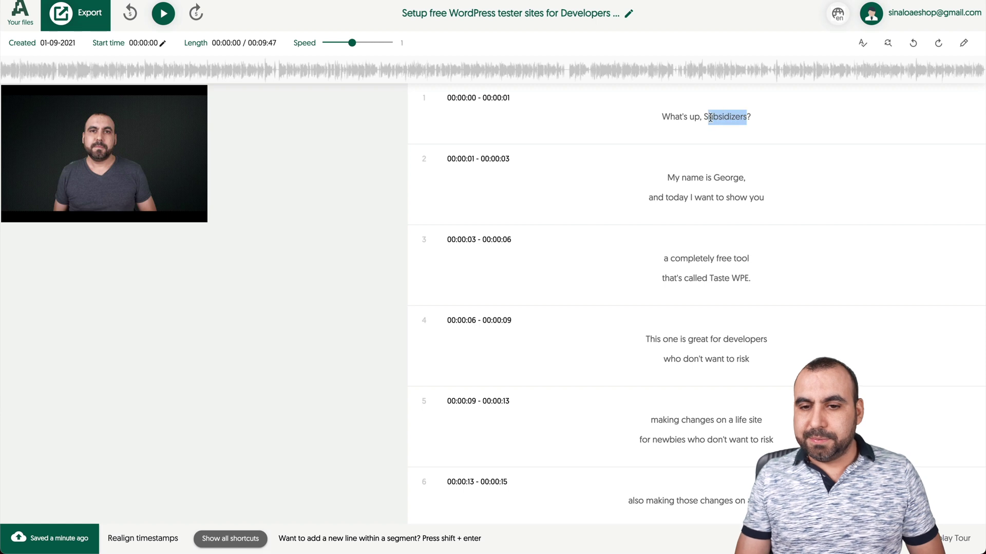
{"action": "left_click", "coordinate": [733, 119]}
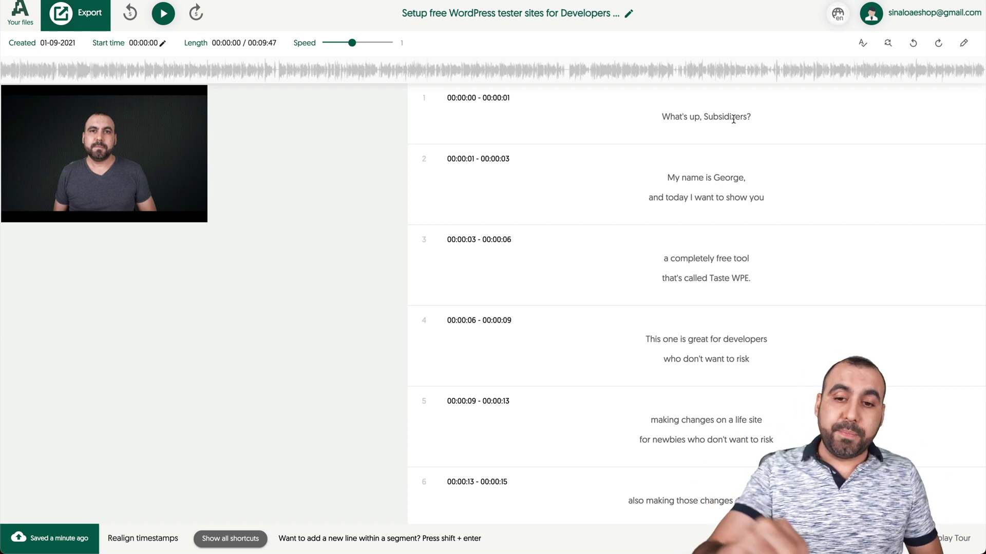
{"action": "left_click_drag", "start_coordinate": [703, 118], "coordinate": [746, 117]}
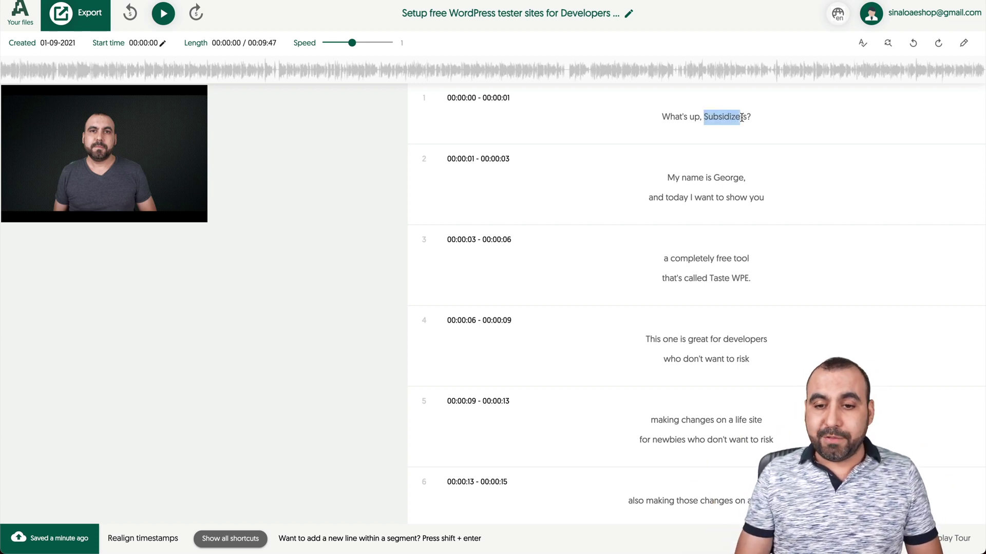
{"action": "left_click", "coordinate": [746, 118]}
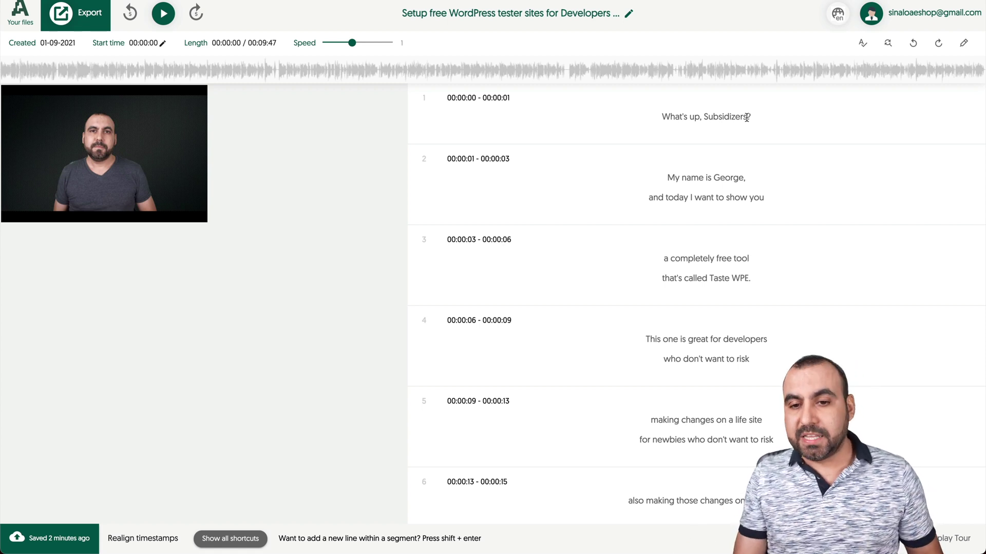
{"action": "left_click_drag", "start_coordinate": [746, 117], "coordinate": [704, 118]}
Step: Replace 'Subsidizers?' with 'SaaS Masters!' in the first subtitle
{"action": "type", "text": "SaaS"}
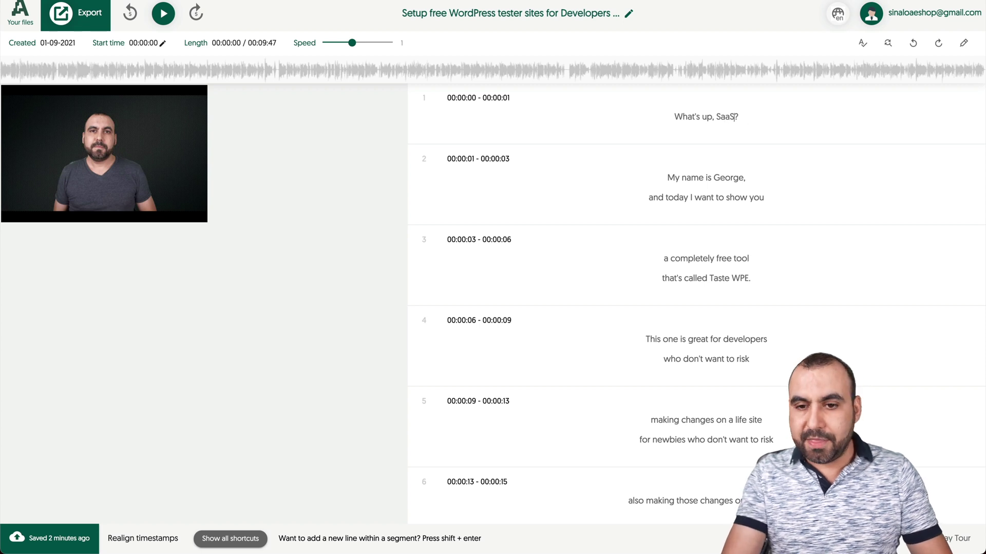
{"action": "type", "text": " Masters"}
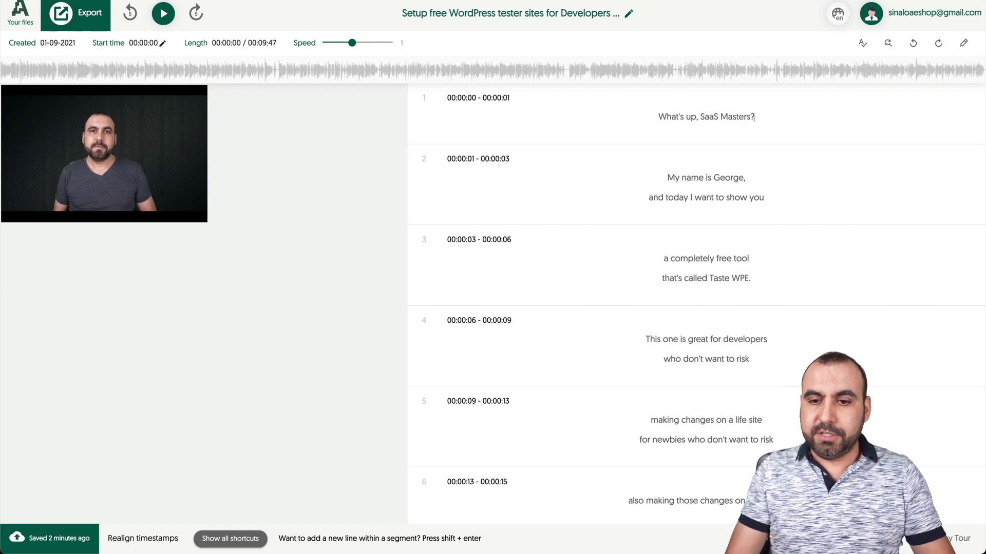
{"action": "key", "text": "Delete"}
{"action": "type", "text": "!"}
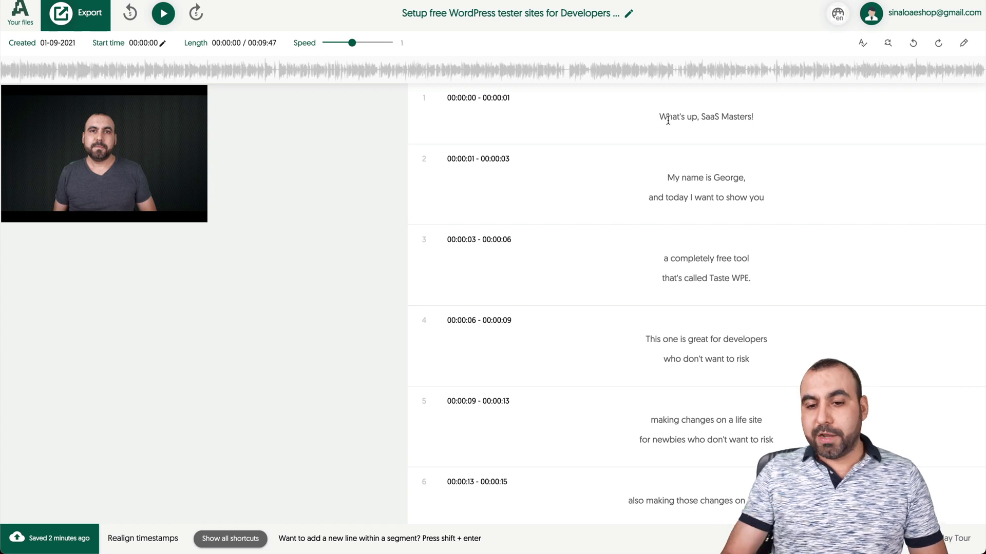
Step: Place the caret after 'Taste WPE' in the third subtitle and move it up a line
{"action": "scroll", "coordinate": [704, 235], "scroll_direction": "down", "scroll_amount": 2}
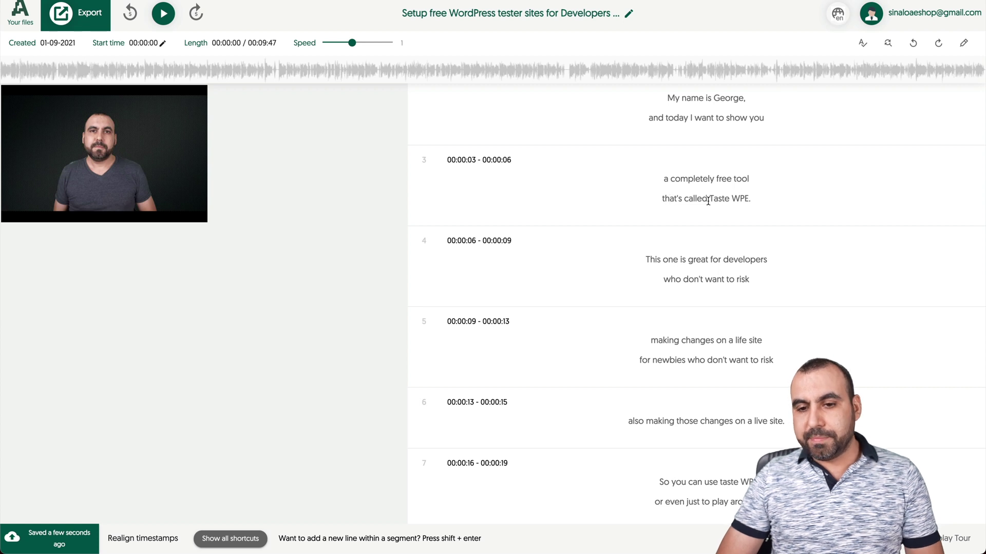
{"action": "left_click_drag", "start_coordinate": [709, 200], "coordinate": [750, 199]}
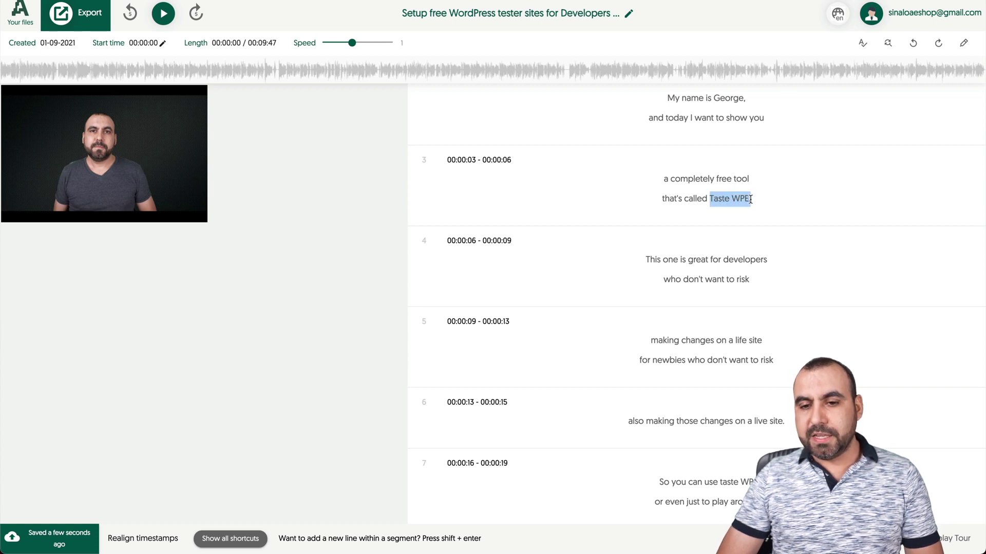
{"action": "left_click", "coordinate": [751, 199]}
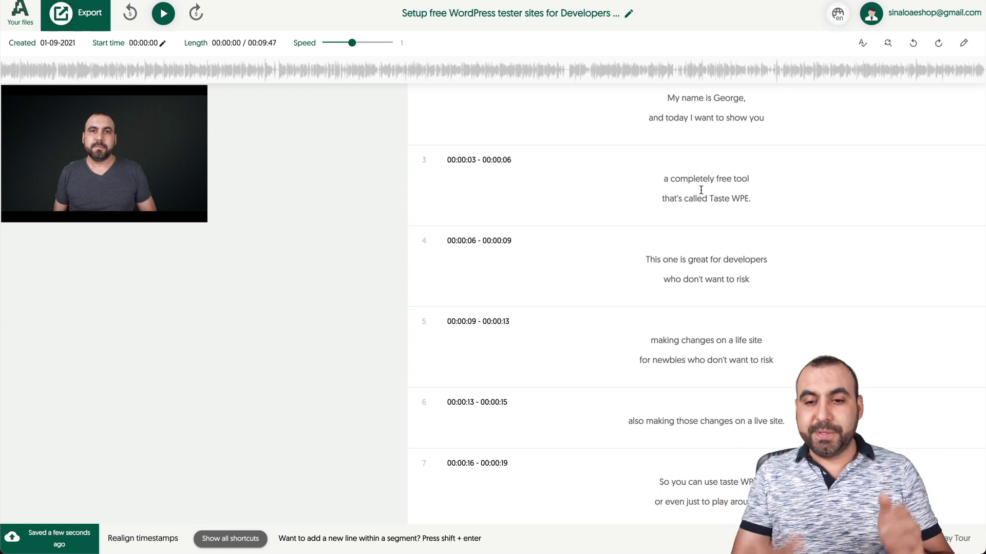
{"action": "key", "text": "Up"}
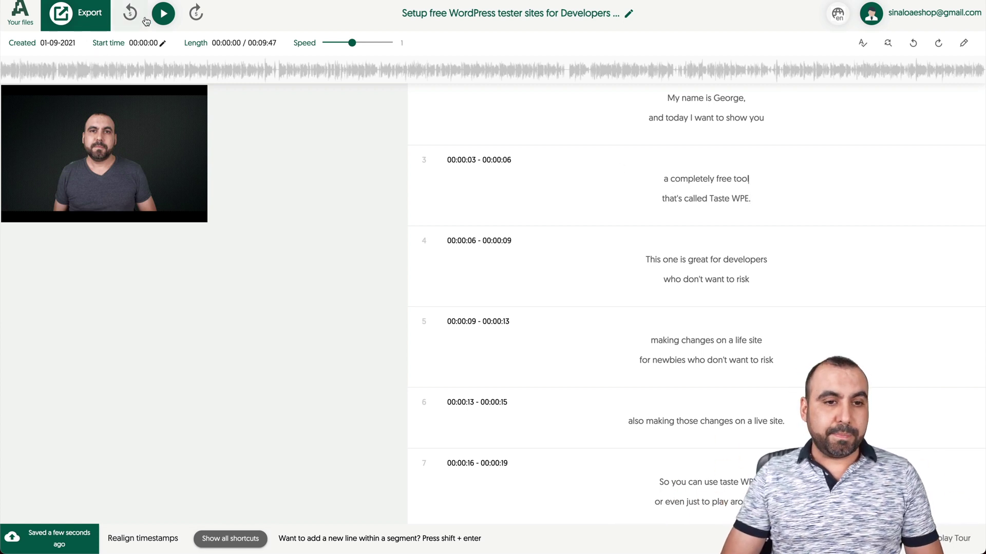
Step: Play the video and pause it at about seven seconds
{"action": "left_click", "coordinate": [157, 19]}
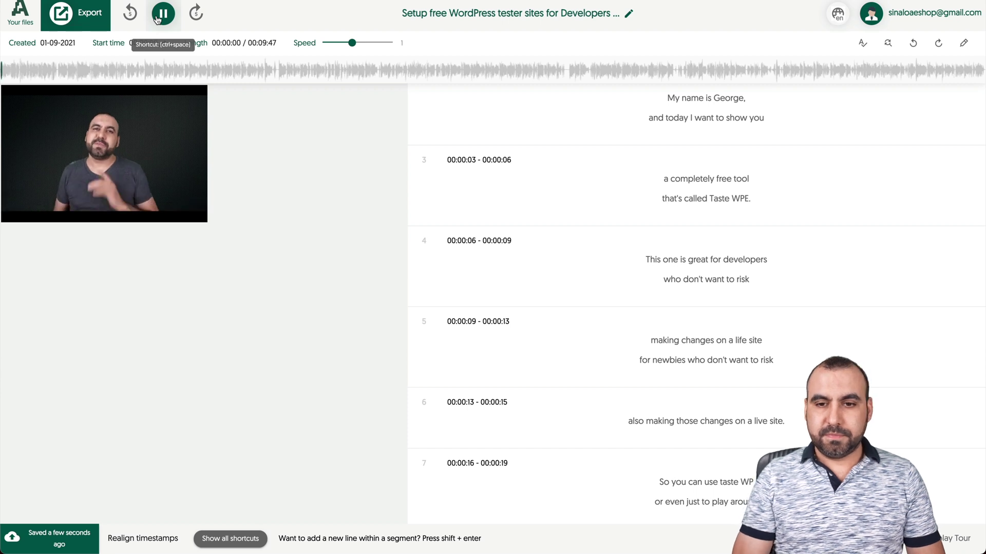
{"action": "scroll", "coordinate": [543, 229], "scroll_direction": "up", "scroll_amount": 1}
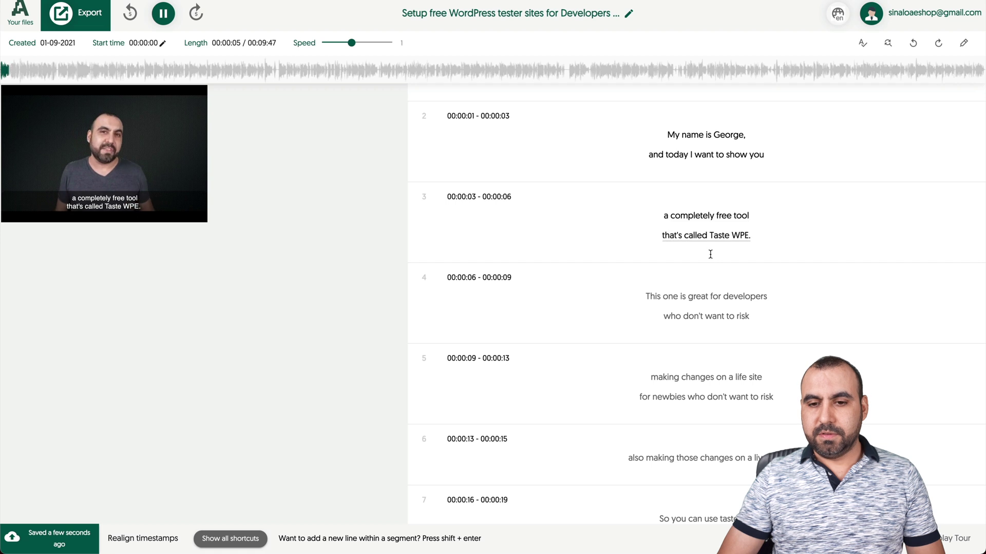
{"action": "left_click", "coordinate": [162, 14]}
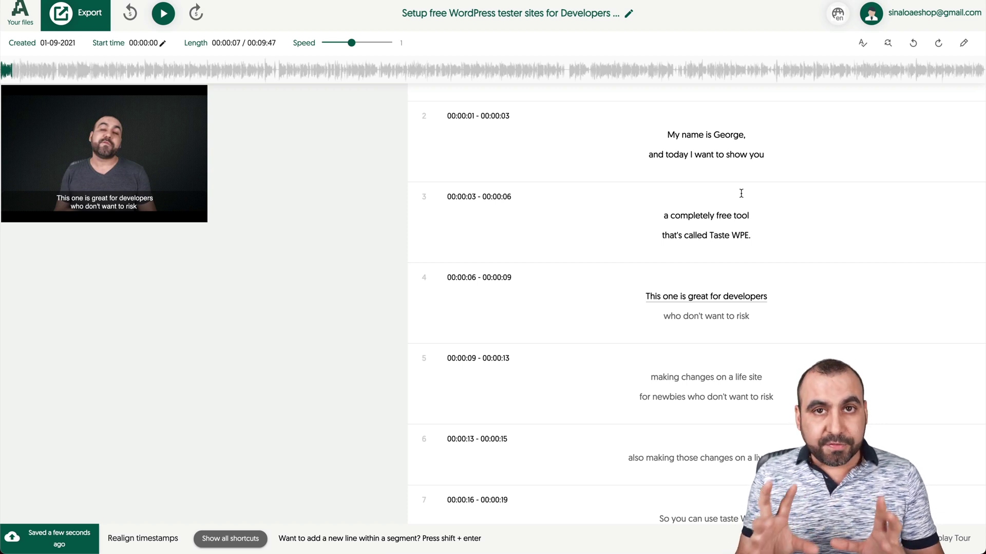
Step: Check 'SaaS Masters!' in the first subtitle and scroll through the transcript
{"action": "left_click", "coordinate": [710, 135]}
{"action": "scroll", "coordinate": [709, 152], "scroll_direction": "up", "scroll_amount": 2}
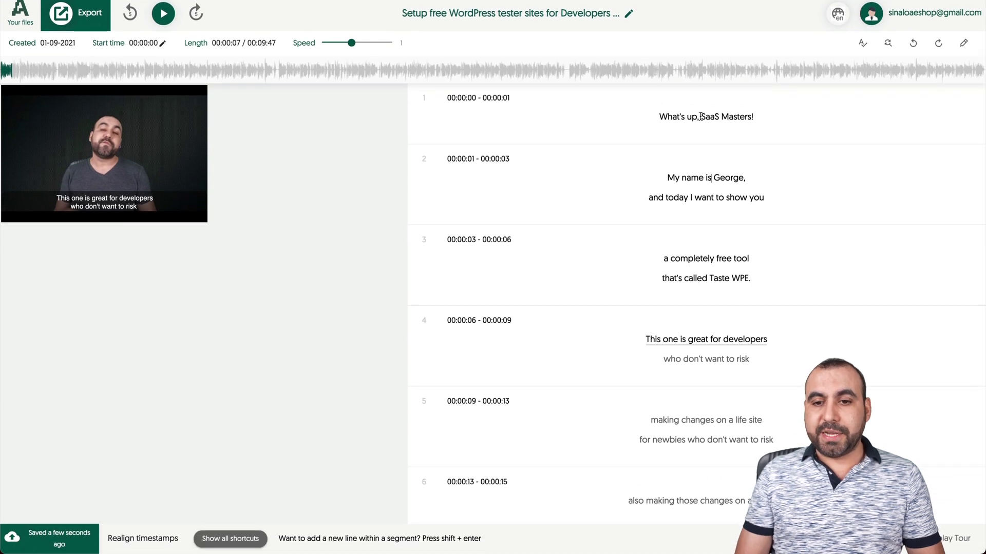
{"action": "left_click_drag", "start_coordinate": [701, 116], "coordinate": [749, 117]}
{"action": "left_click", "coordinate": [748, 117]}
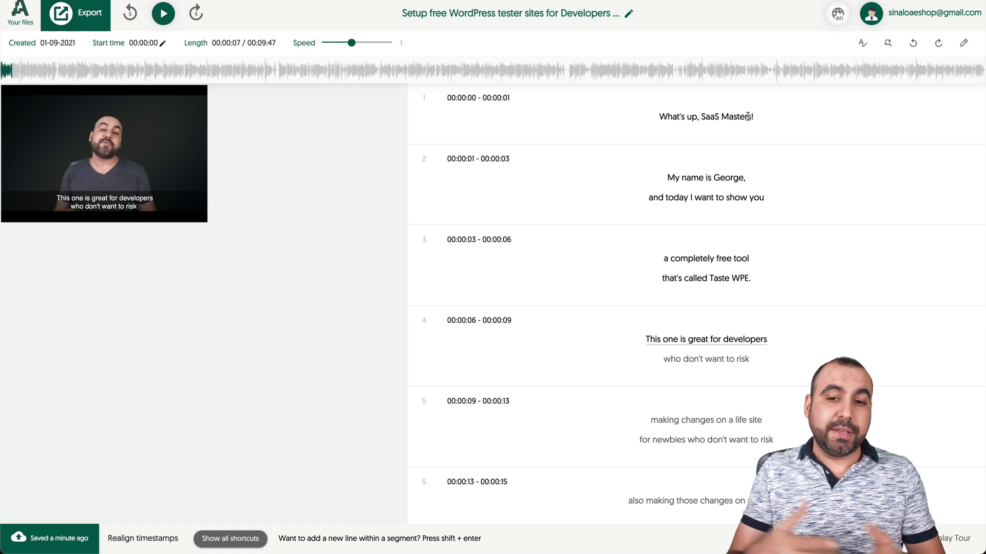
{"action": "scroll", "coordinate": [748, 117], "scroll_direction": "down", "scroll_amount": 3}
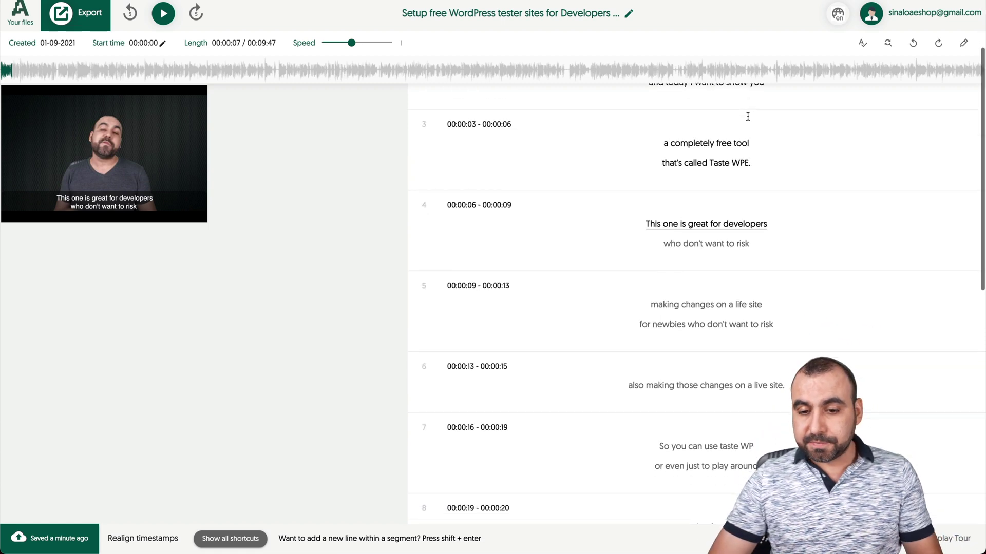
{"action": "scroll", "coordinate": [743, 169], "scroll_direction": "down", "scroll_amount": 1}
{"action": "scroll", "coordinate": [743, 169], "scroll_direction": "down", "scroll_amount": 5}
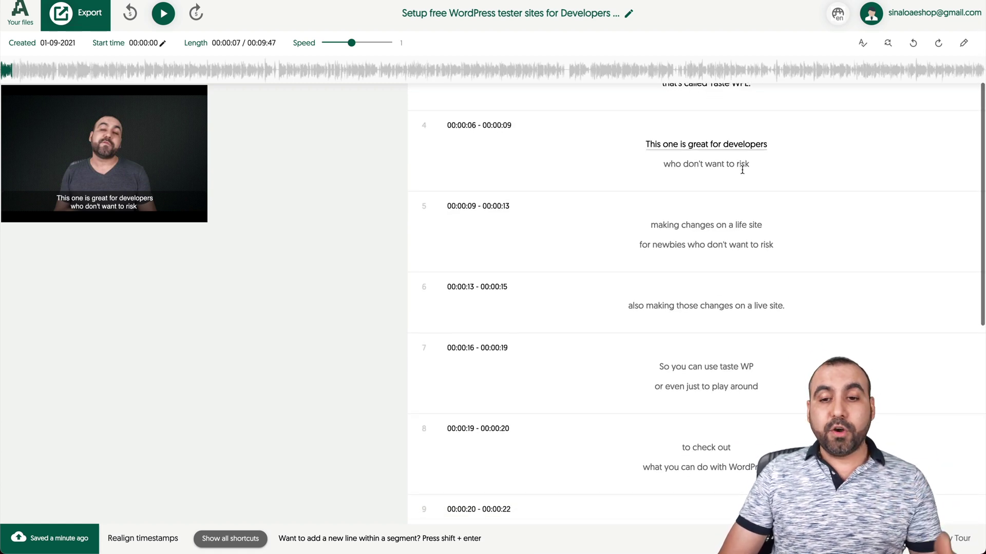
{"action": "scroll", "coordinate": [742, 169], "scroll_direction": "down", "scroll_amount": 3}
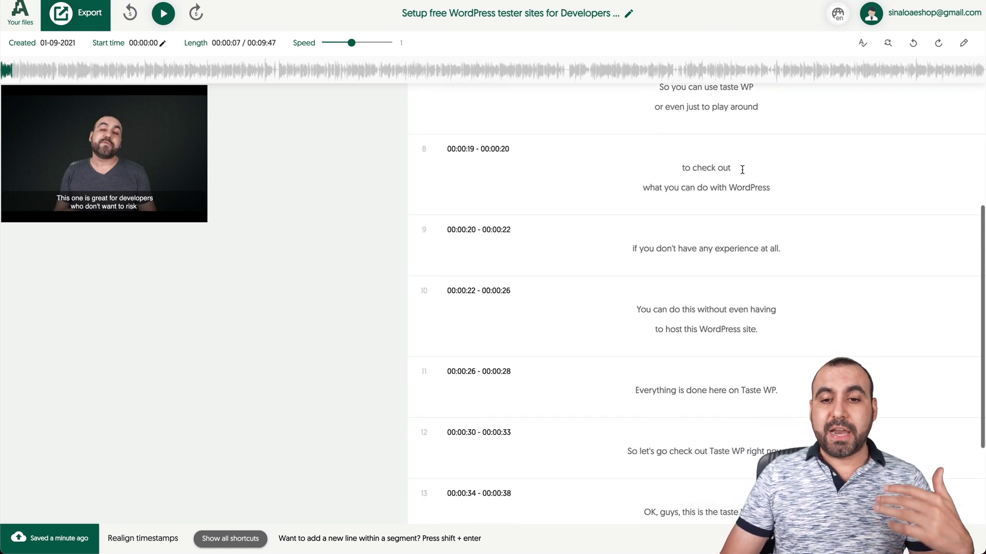
{"action": "scroll", "coordinate": [741, 172], "scroll_direction": "up", "scroll_amount": 12}
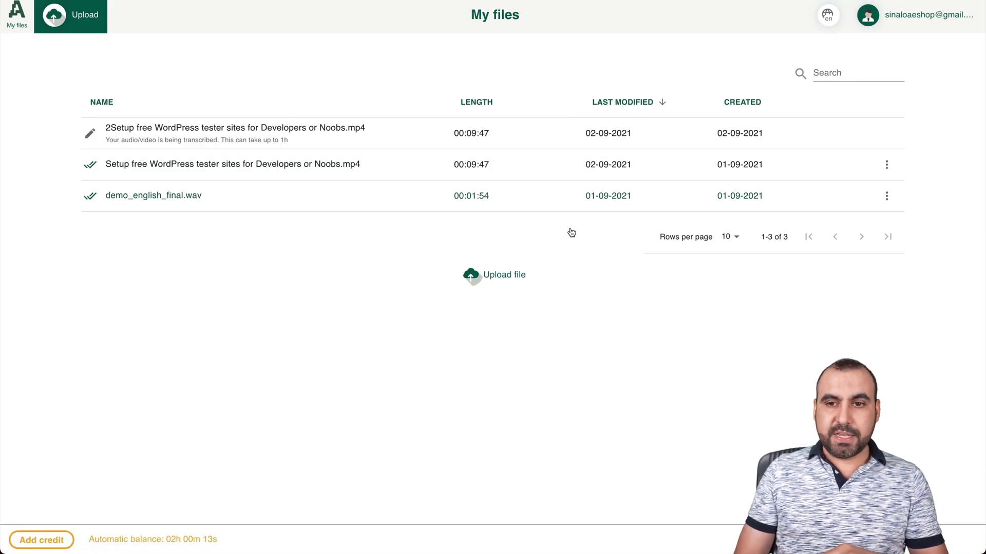
Step: Reload the files list, open 'Setup free WordPress tester sites', and set playback speed to 1.4
{"action": "key", "text": "ctrl+r"}
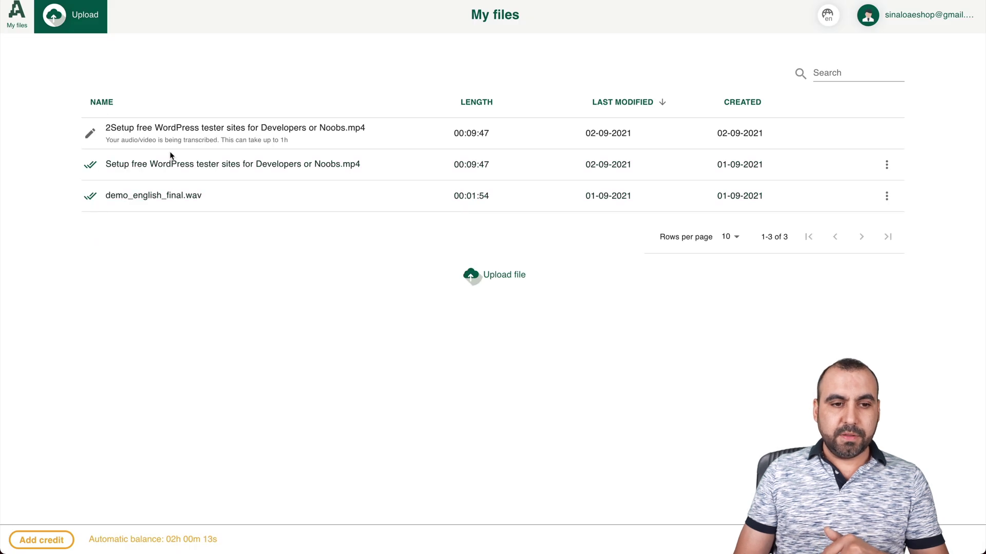
{"action": "left_click", "coordinate": [171, 155]}
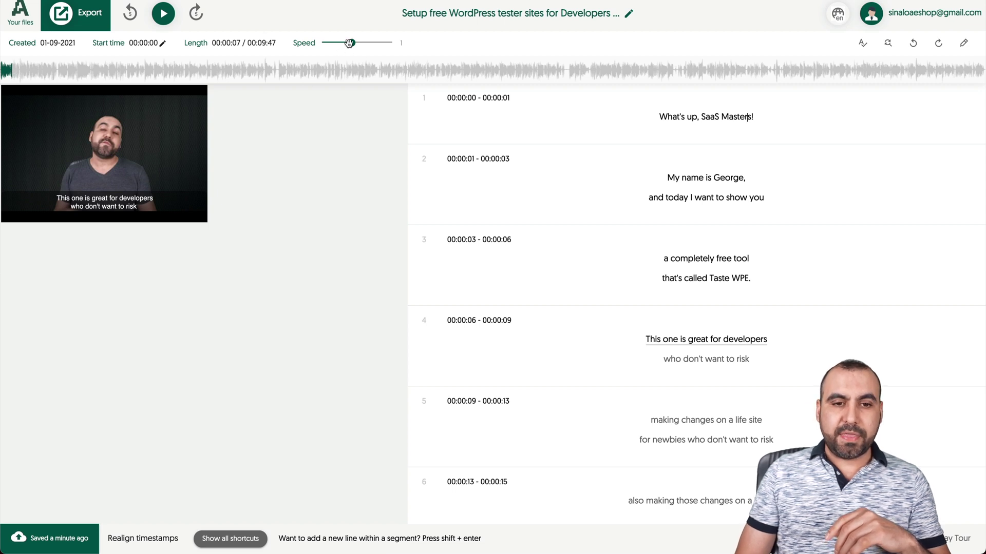
{"action": "mouse_move", "coordinate": [349, 44]}
{"action": "left_mouse_down"}
{"action": "mouse_move", "coordinate": [340, 43]}
{"action": "mouse_move", "coordinate": [368, 43]}
{"action": "left_mouse_up"}
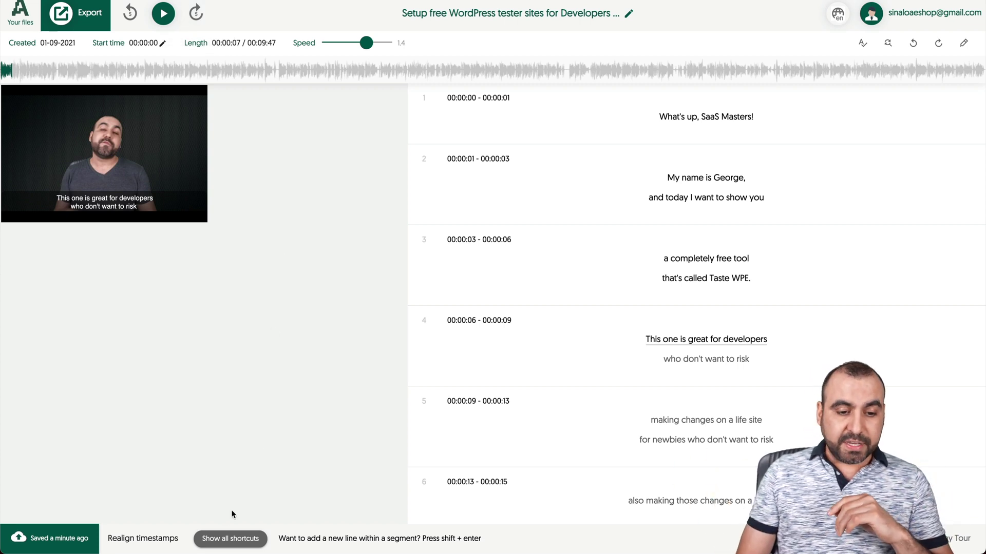
{"action": "left_click", "coordinate": [231, 538]}
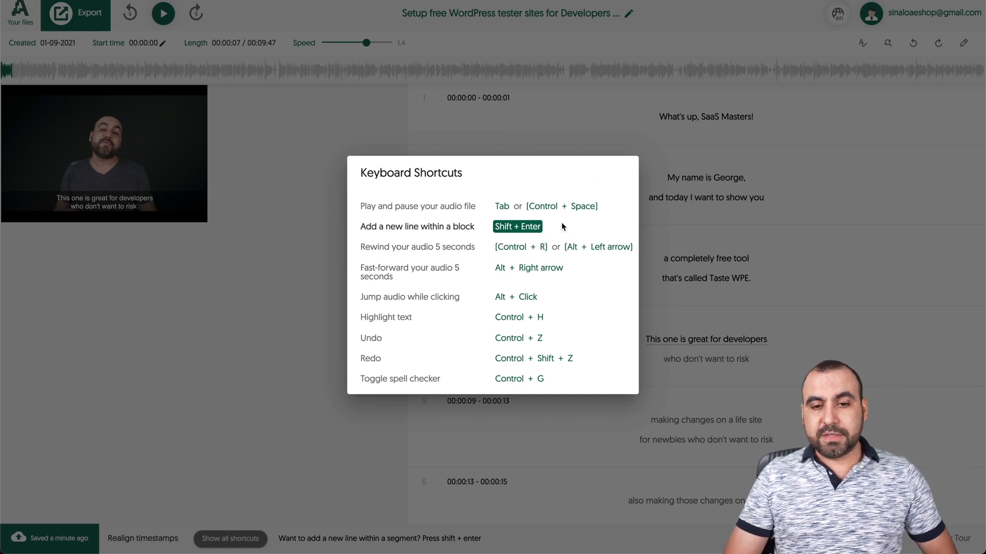
{"action": "left_click", "coordinate": [442, 117]}
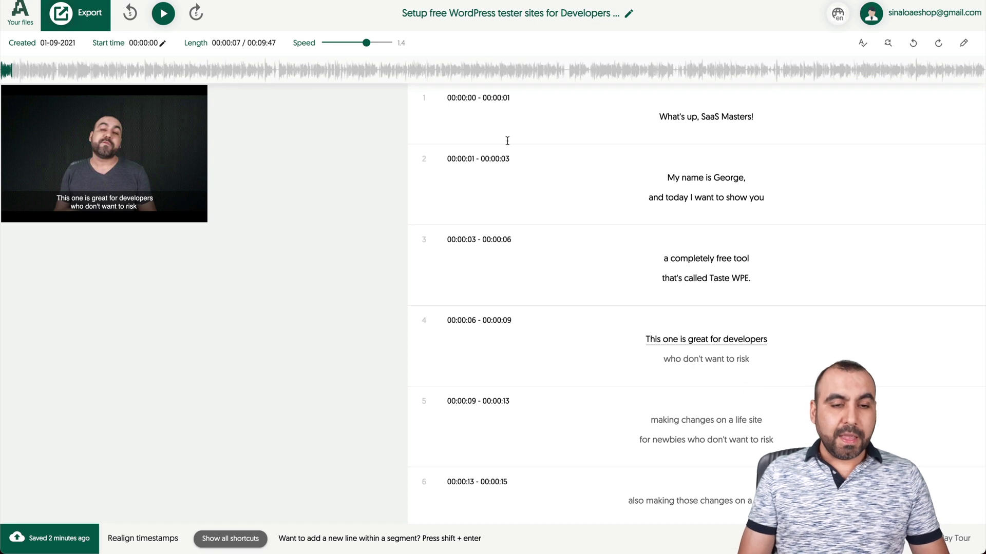
{"action": "left_click", "coordinate": [74, 24]}
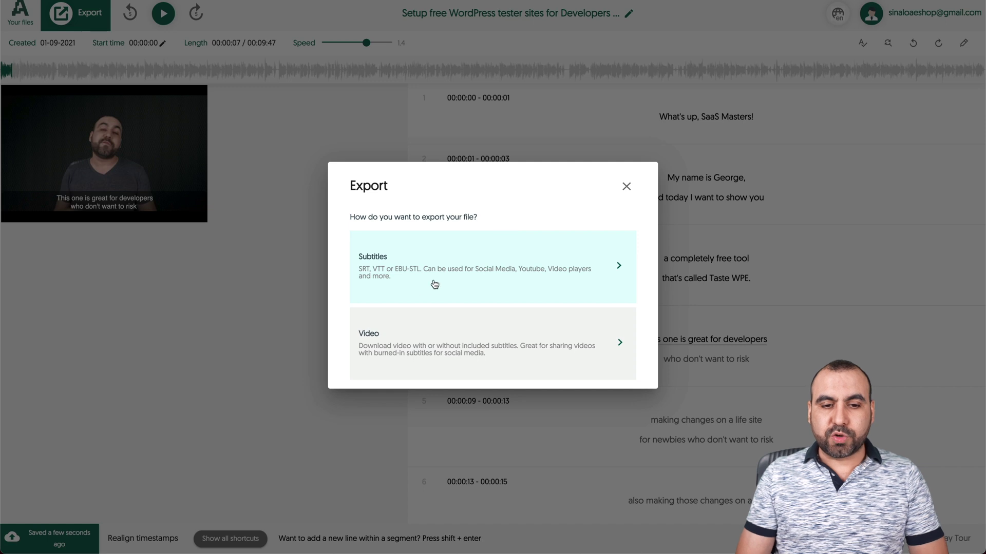
{"action": "left_click", "coordinate": [400, 275]}
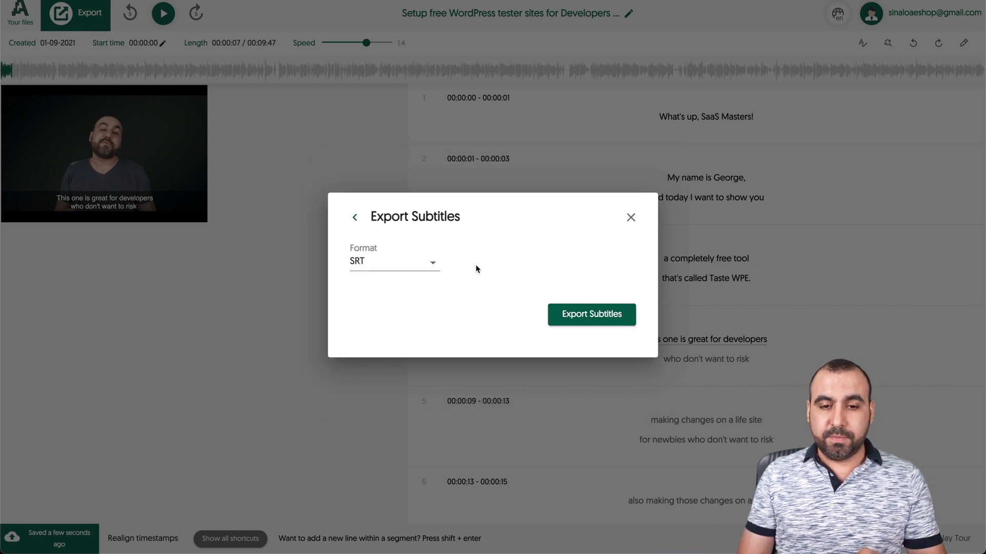
{"action": "left_click", "coordinate": [353, 217]}
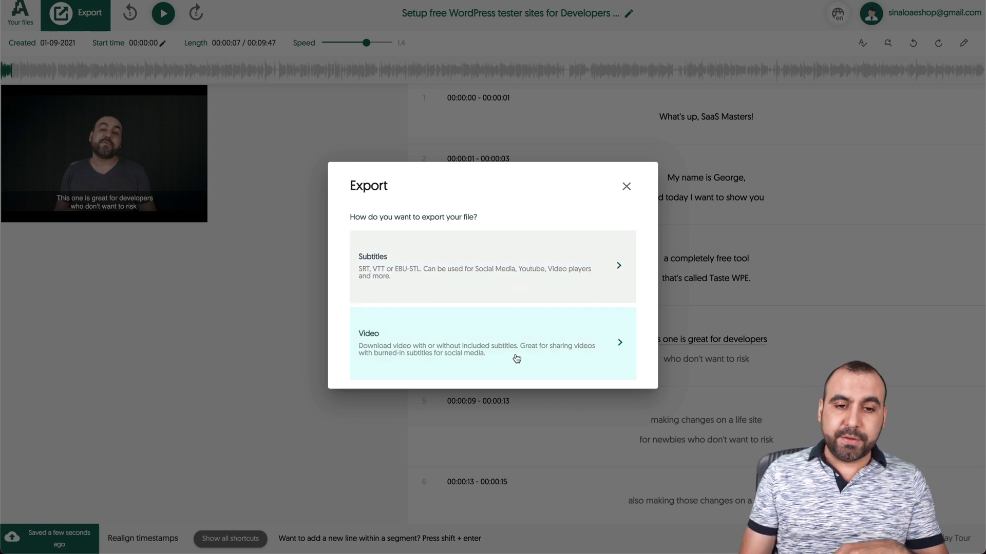
{"action": "left_click", "coordinate": [502, 265]}
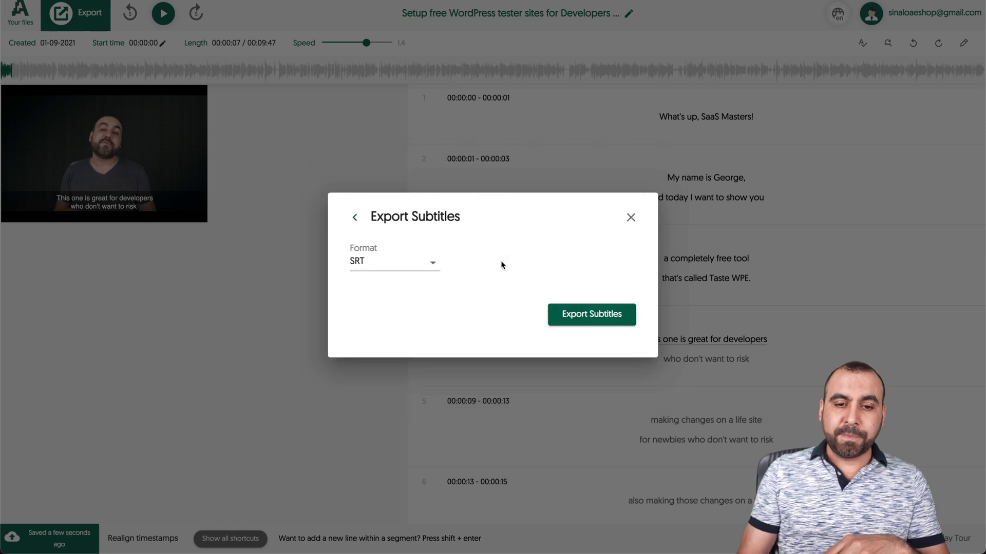
{"action": "left_click", "coordinate": [599, 313]}
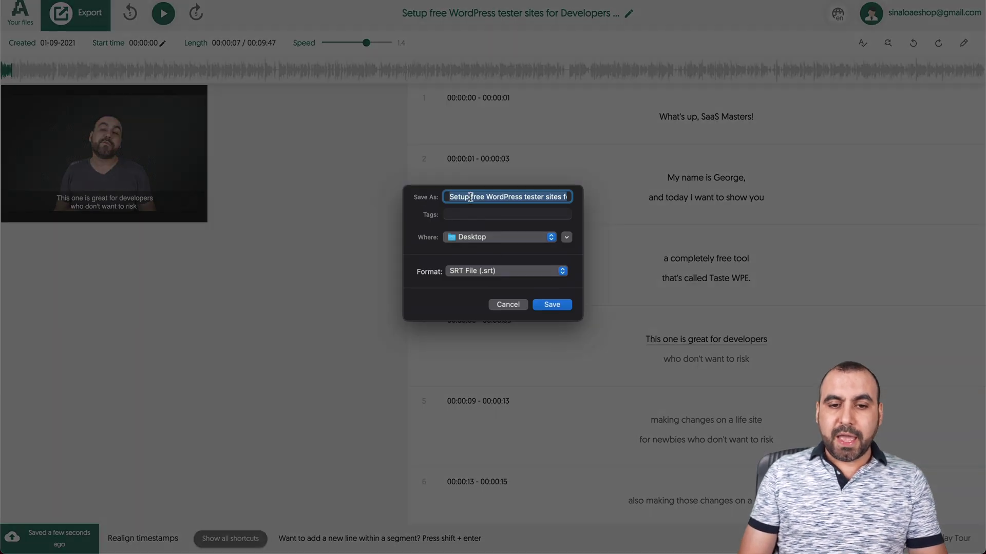
{"action": "left_click", "coordinate": [506, 306]}
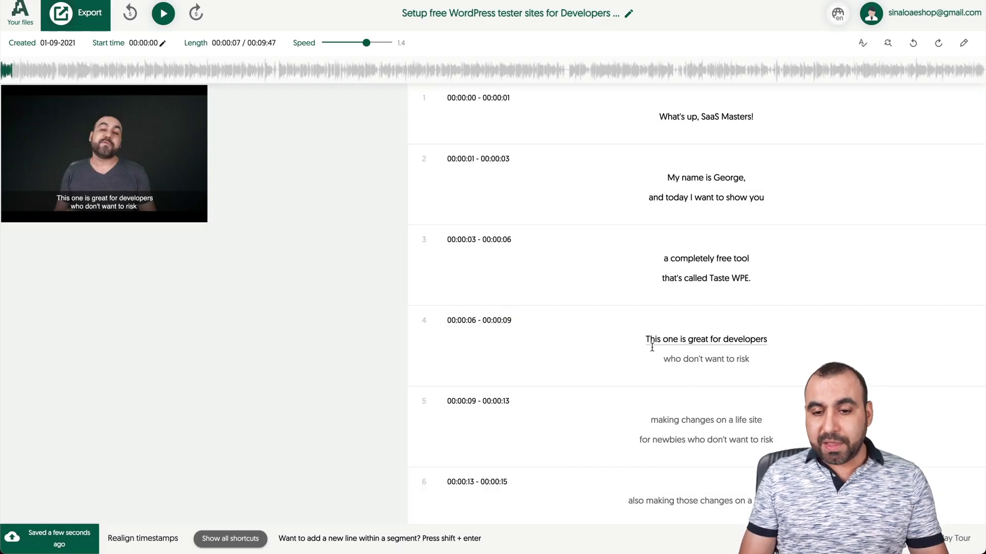
Step: Delete both text lines of subtitle 4, leaving subtitle 5's end time unchanged
{"action": "left_click_drag", "start_coordinate": [646, 340], "coordinate": [764, 359]}
{"action": "key", "text": "BackSpace"}
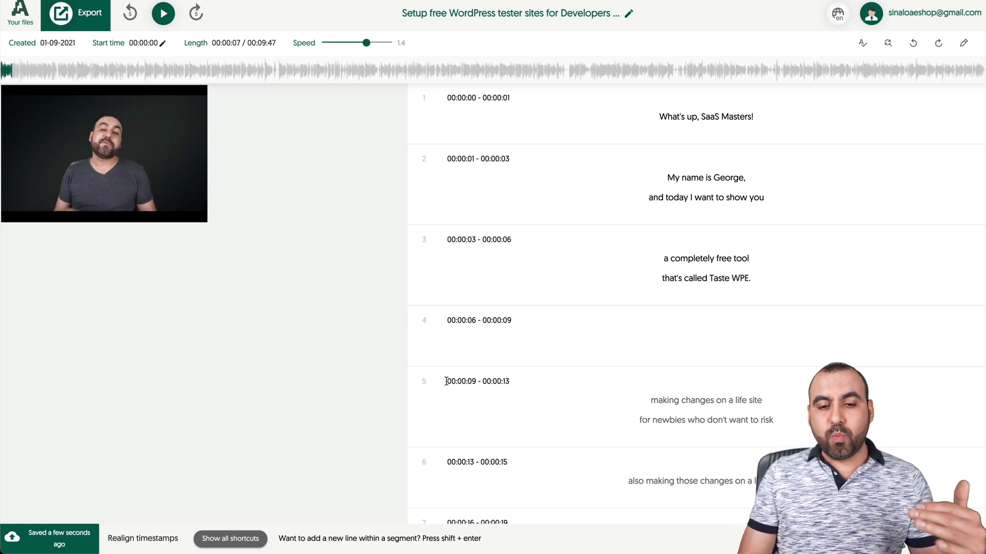
{"action": "left_click", "coordinate": [496, 382]}
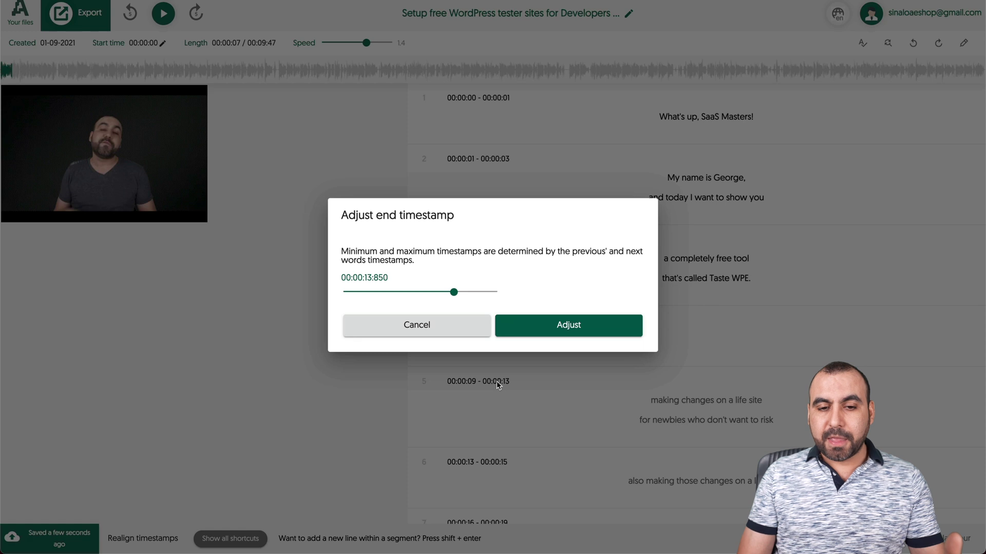
{"action": "left_click", "coordinate": [455, 330]}
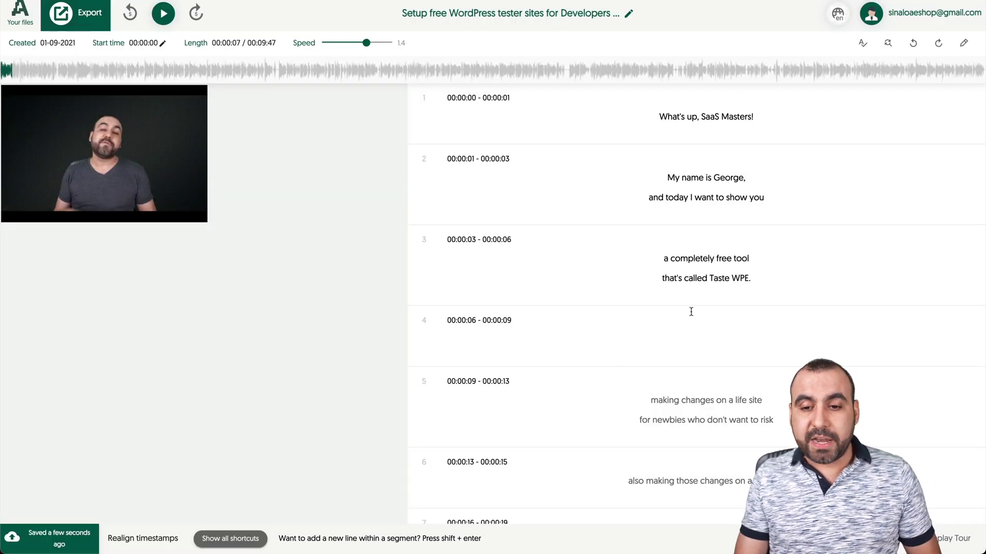
Step: Delete the words 'Taste' and 'called' from subtitle 3 so it reads 'that's WPE.'
{"action": "double_click", "coordinate": [719, 278]}
{"action": "key", "text": "BackSpace"}
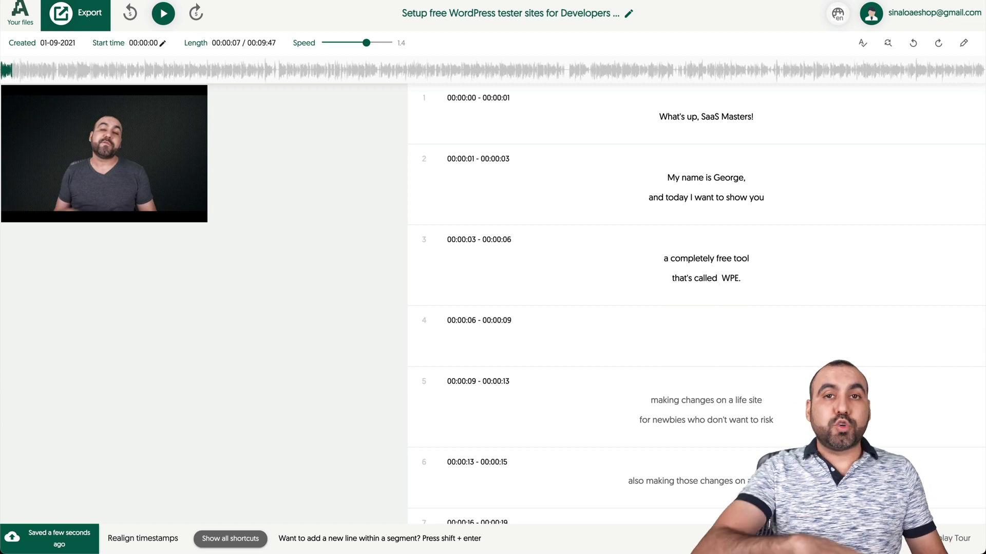
{"action": "double_click", "coordinate": [713, 278]}
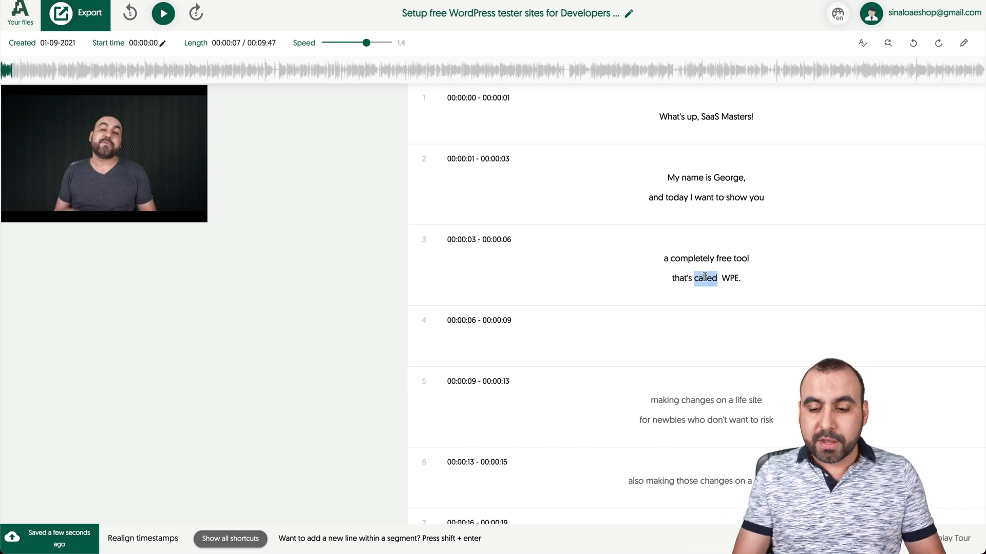
{"action": "key", "text": "BackSpace"}
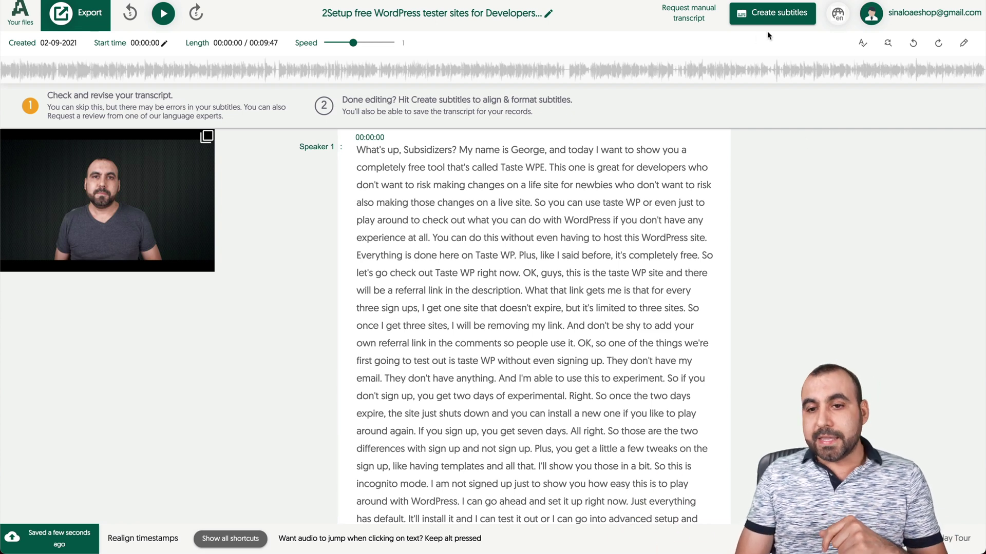
Step: Highlight and clear stretches of the transcript, including 'Subsidizers', and scroll through it
{"action": "left_click_drag", "start_coordinate": [481, 155], "coordinate": [565, 361]}
{"action": "left_click", "coordinate": [564, 361]}
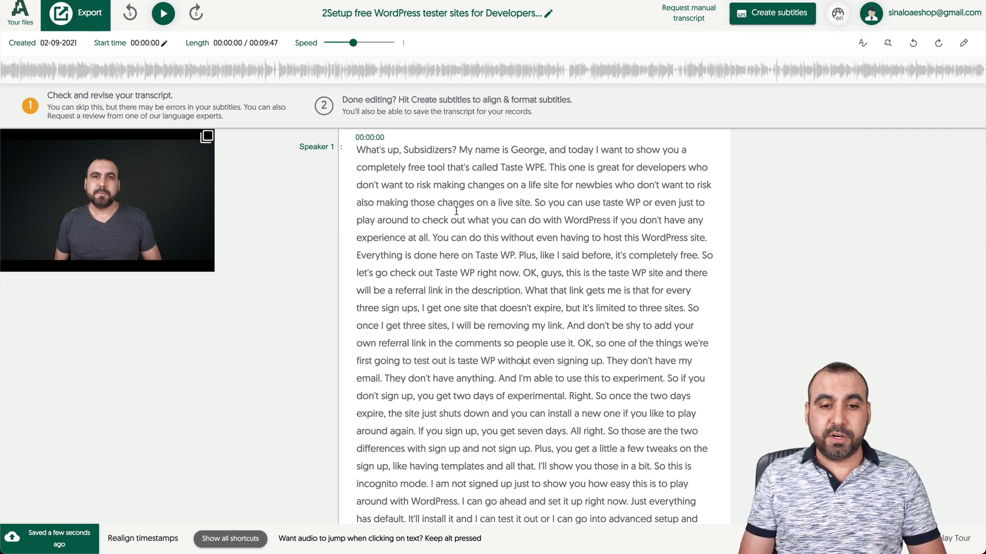
{"action": "double_click", "coordinate": [430, 147]}
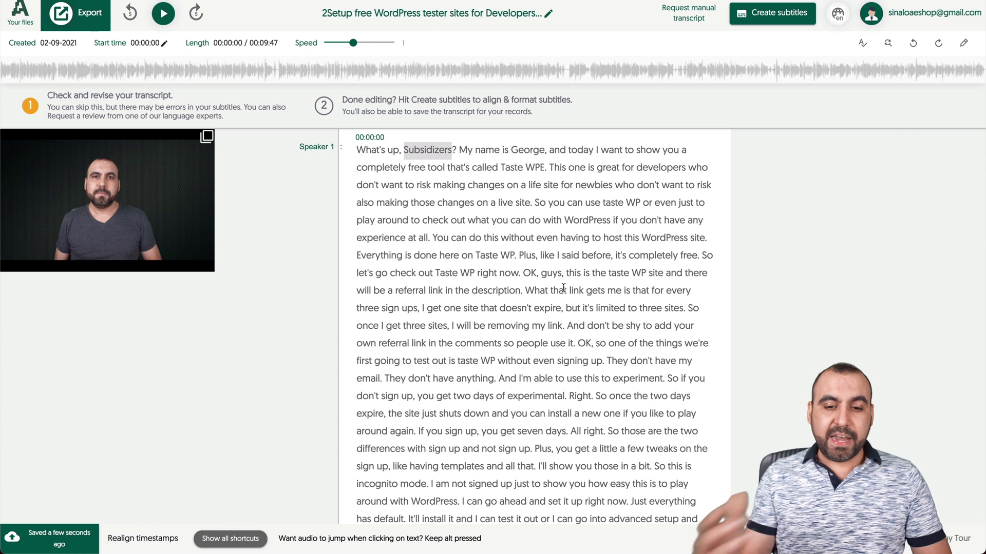
{"action": "left_click_drag", "start_coordinate": [546, 150], "coordinate": [579, 466]}
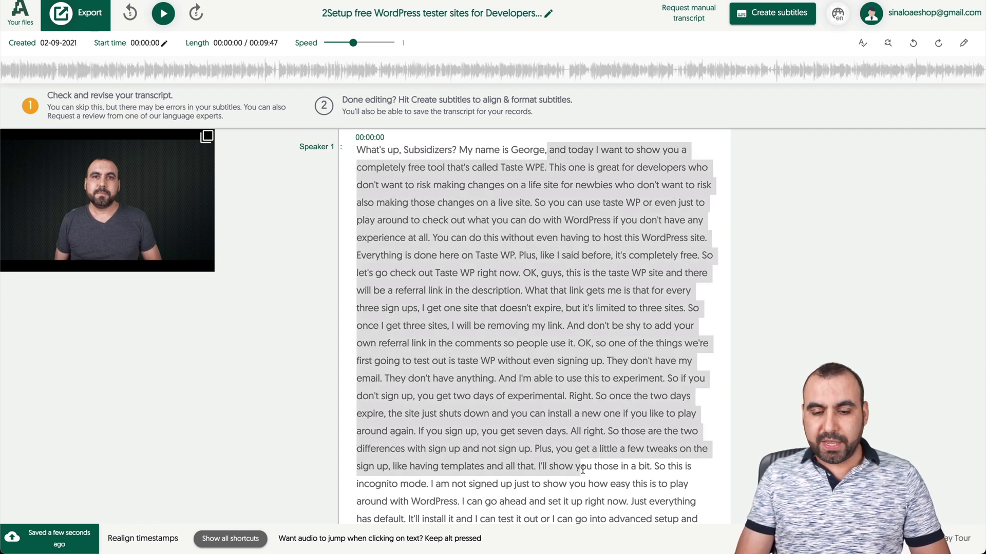
{"action": "left_click", "coordinate": [579, 466]}
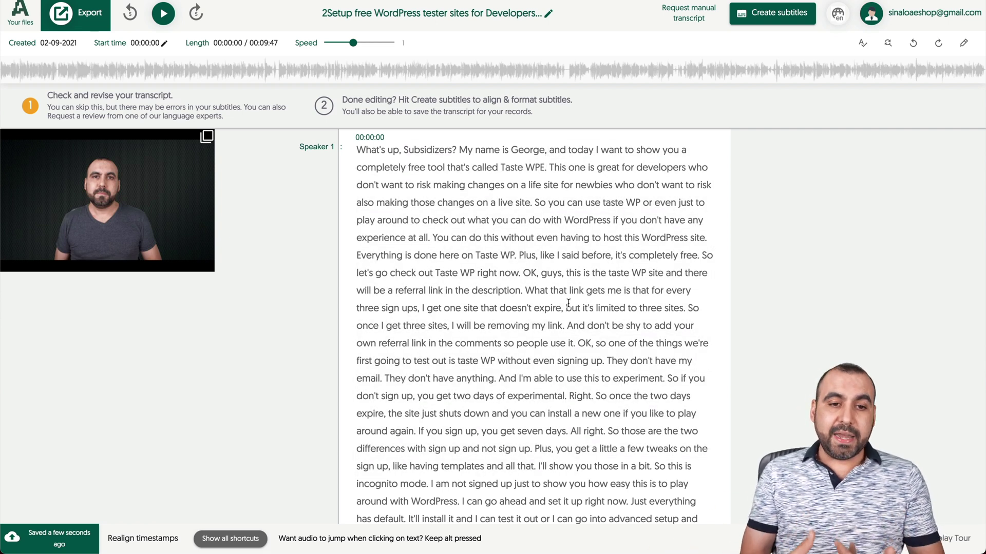
{"action": "scroll", "coordinate": [568, 303], "scroll_direction": "down", "scroll_amount": 20}
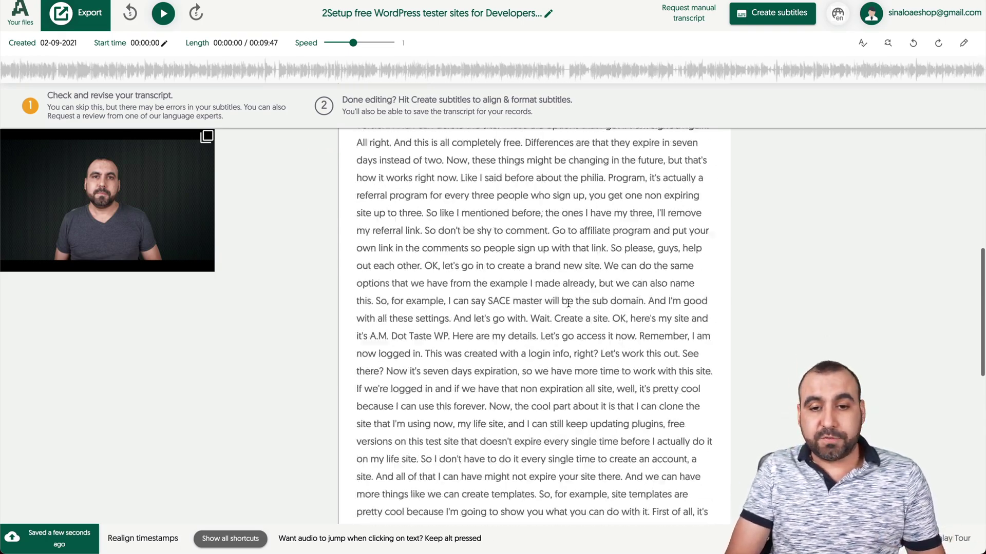
{"action": "scroll", "coordinate": [568, 303], "scroll_direction": "up", "scroll_amount": 5}
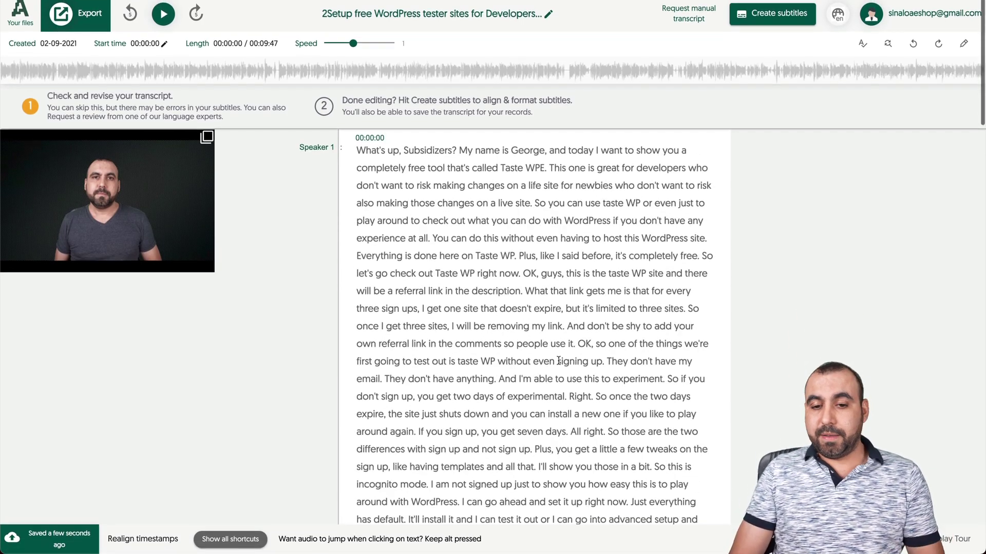
{"action": "scroll", "coordinate": [573, 359], "scroll_direction": "down", "scroll_amount": 10}
{"action": "scroll", "coordinate": [576, 411], "scroll_direction": "down", "scroll_amount": 15}
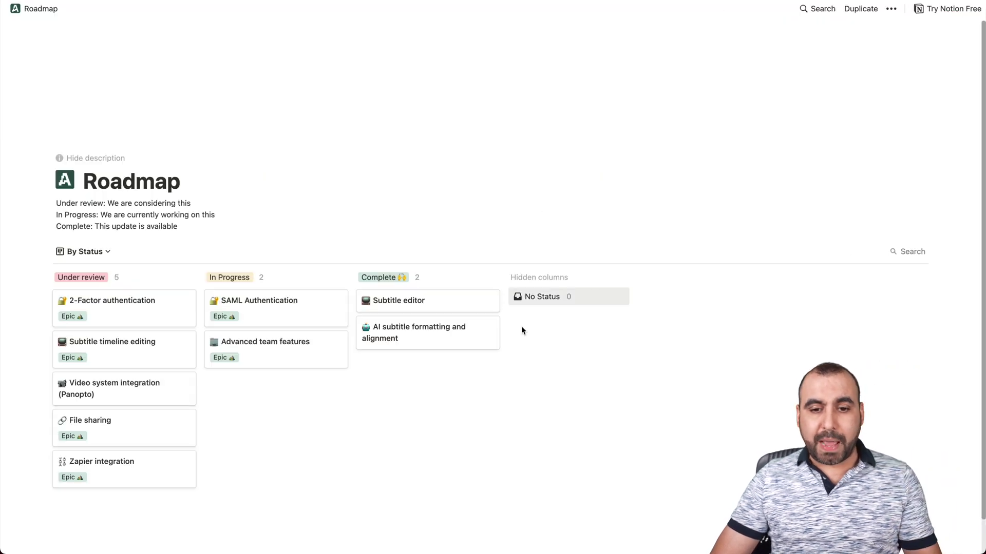
Step: Scroll through the Notion Roadmap board grouped by status
{"action": "scroll", "coordinate": [521, 327], "scroll_direction": "down", "scroll_amount": 1}
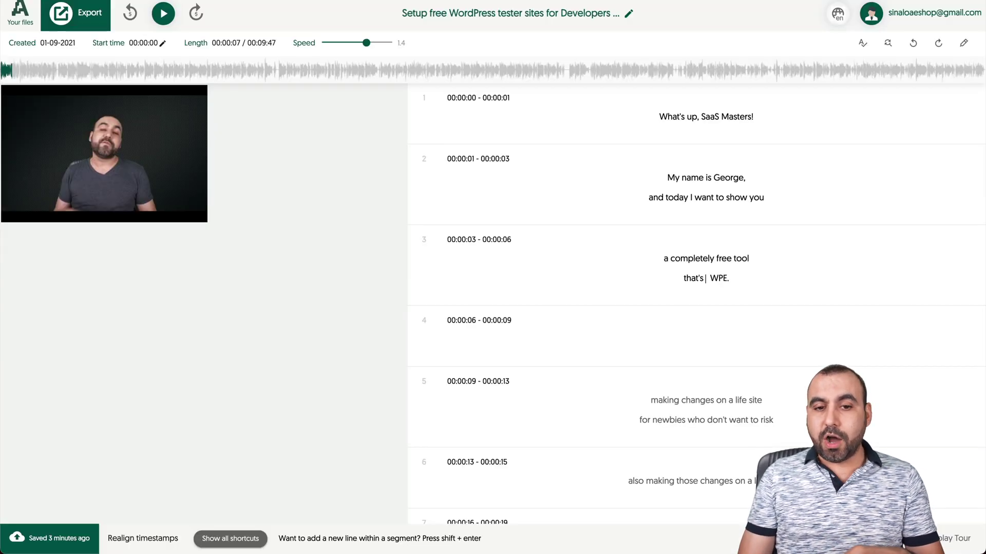
Step: Move subtitle 3's start time back to 00:00:03:320
{"action": "left_click", "coordinate": [473, 242]}
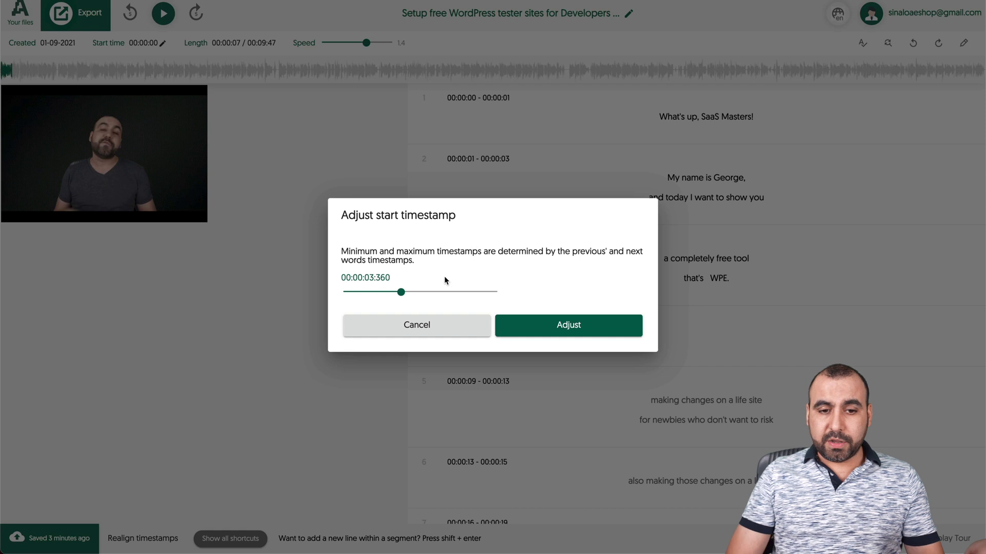
{"action": "left_click_drag", "start_coordinate": [401, 292], "coordinate": [378, 293]}
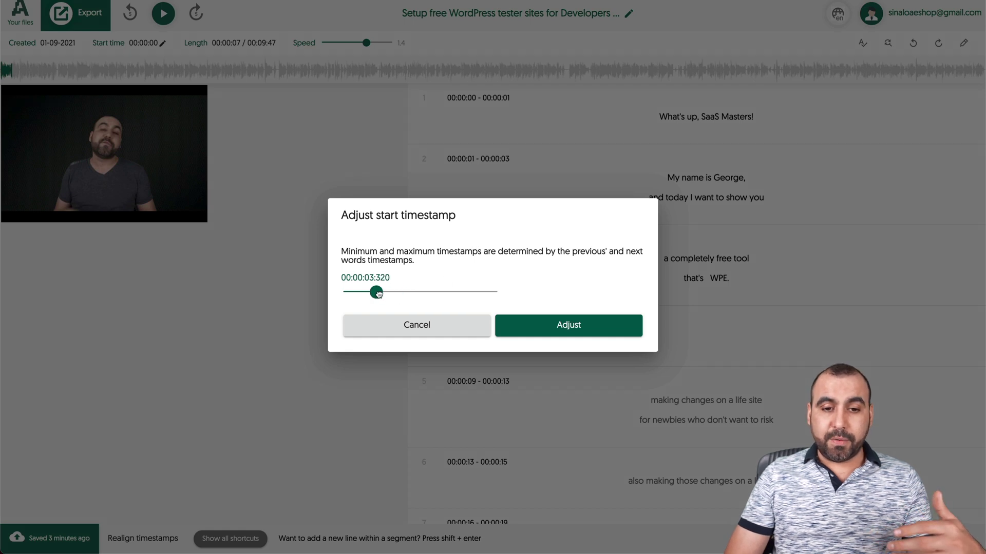
{"action": "left_click", "coordinate": [569, 325]}
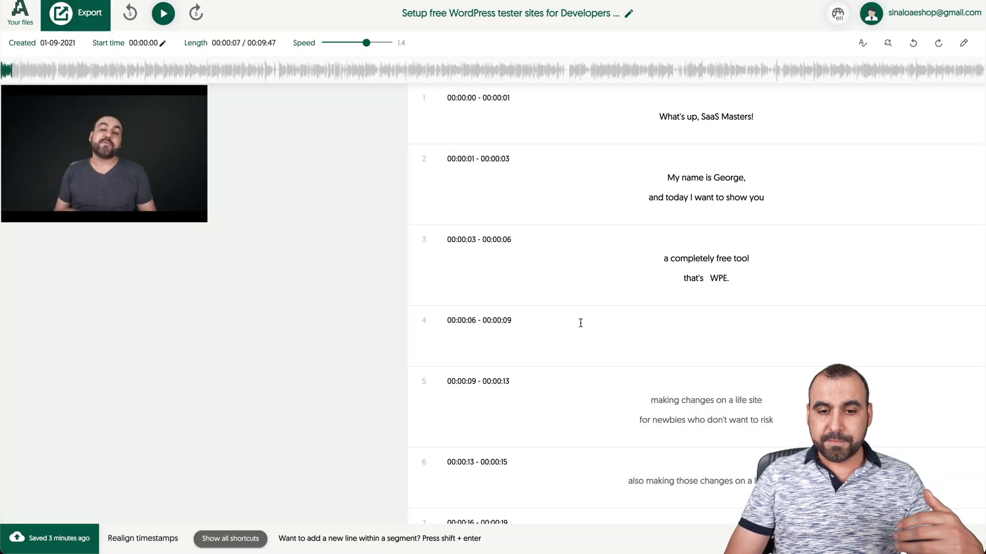
Step: Push subtitle 5's start time later to 00:00:10
{"action": "left_click", "coordinate": [464, 383]}
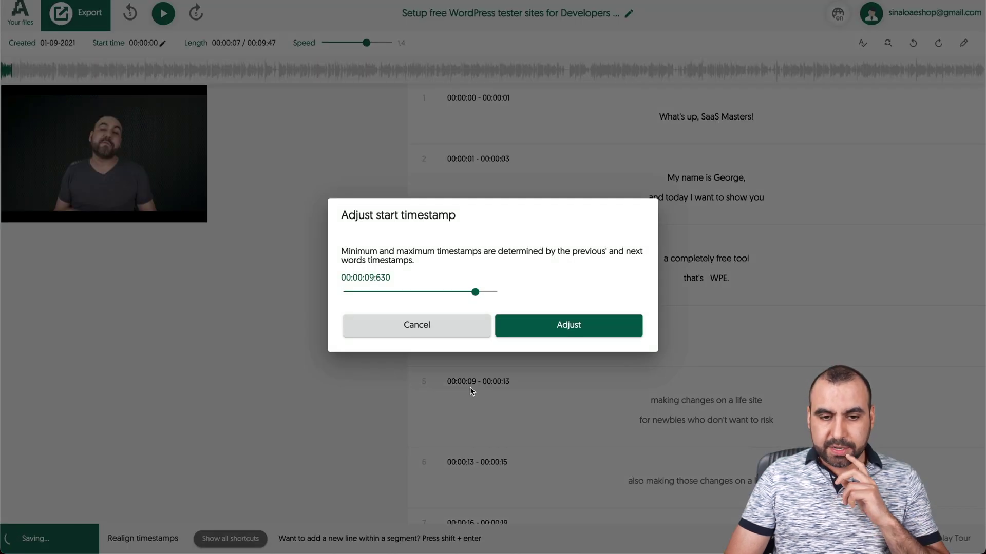
{"action": "left_click_drag", "start_coordinate": [473, 292], "coordinate": [492, 292]}
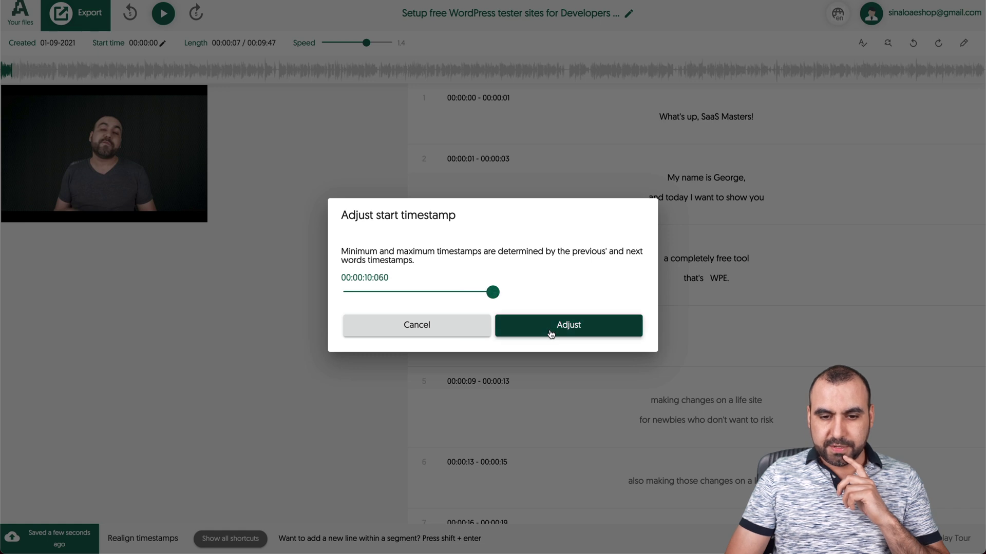
{"action": "left_click", "coordinate": [519, 328]}
{"action": "left_click", "coordinate": [473, 383]}
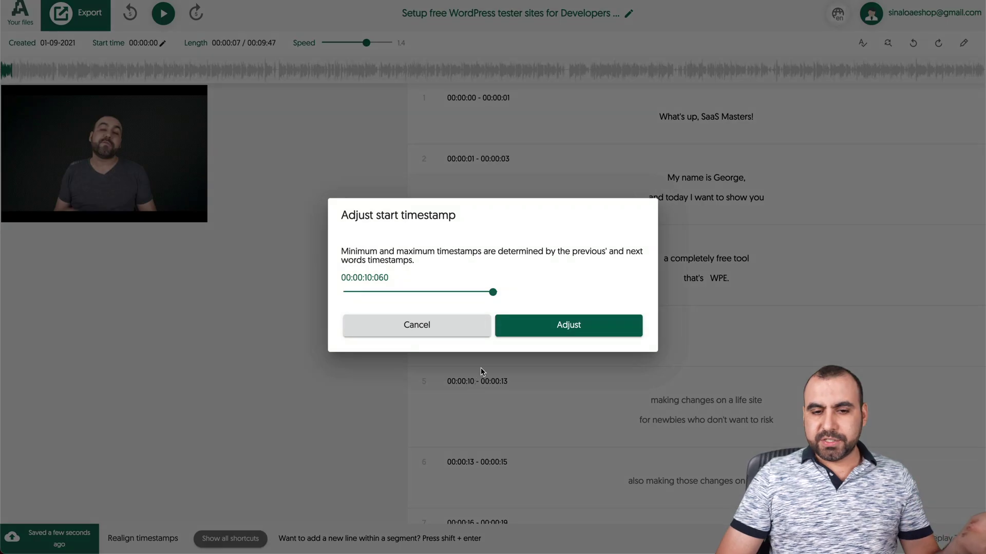
{"action": "left_click", "coordinate": [458, 334]}
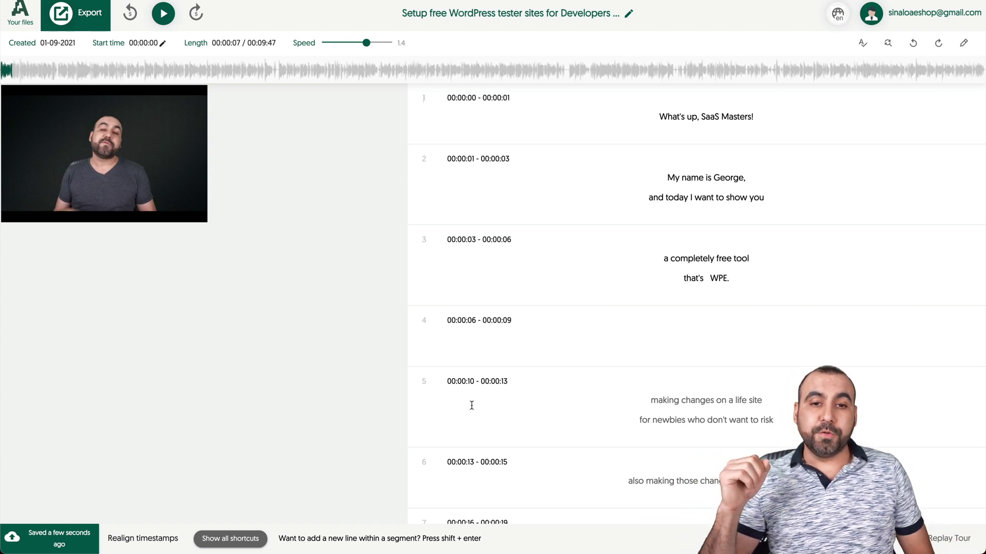
Step: Change the Amberscript interface language to Spanish, then back to English (Inglés)
{"action": "left_click", "coordinate": [841, 20]}
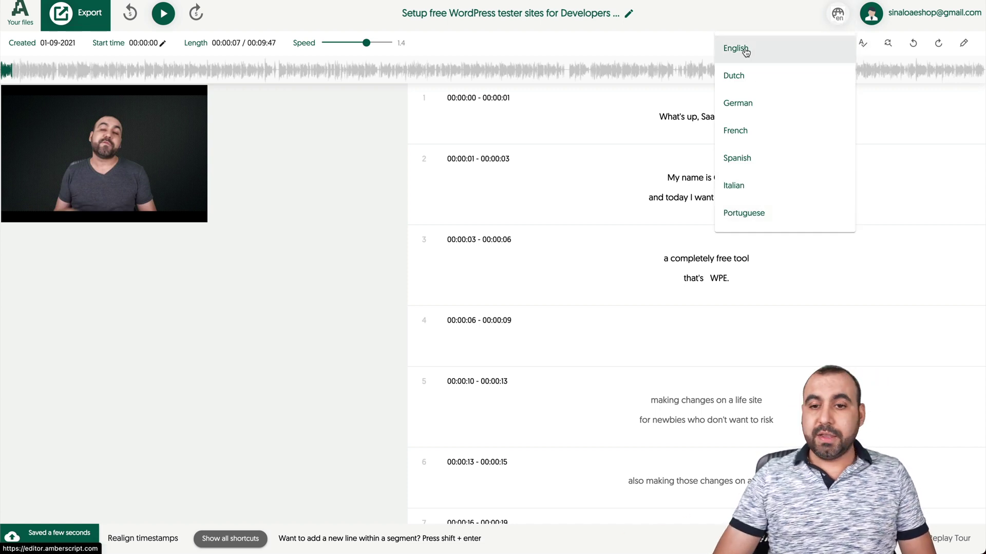
{"action": "left_click", "coordinate": [767, 158]}
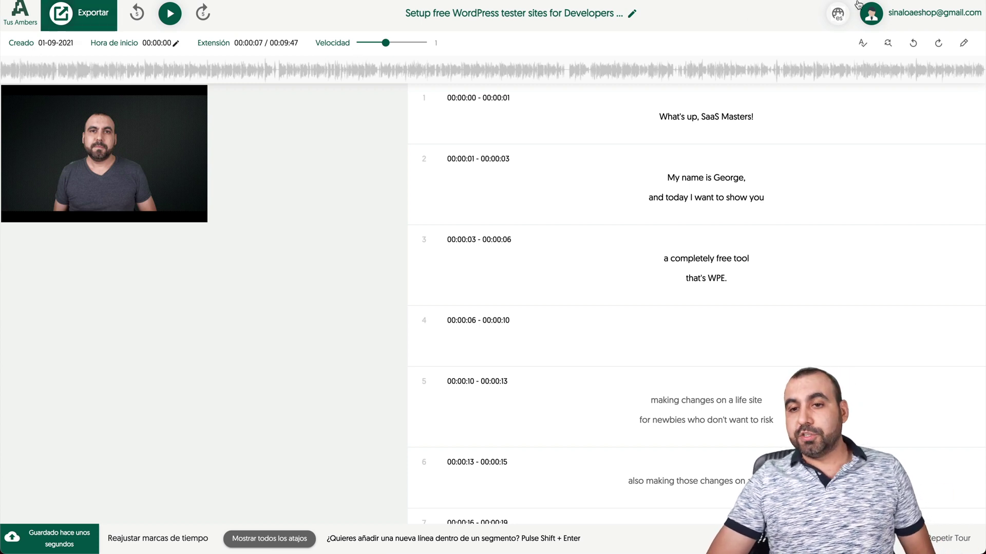
{"action": "left_click", "coordinate": [837, 14]}
{"action": "left_click", "coordinate": [770, 47]}
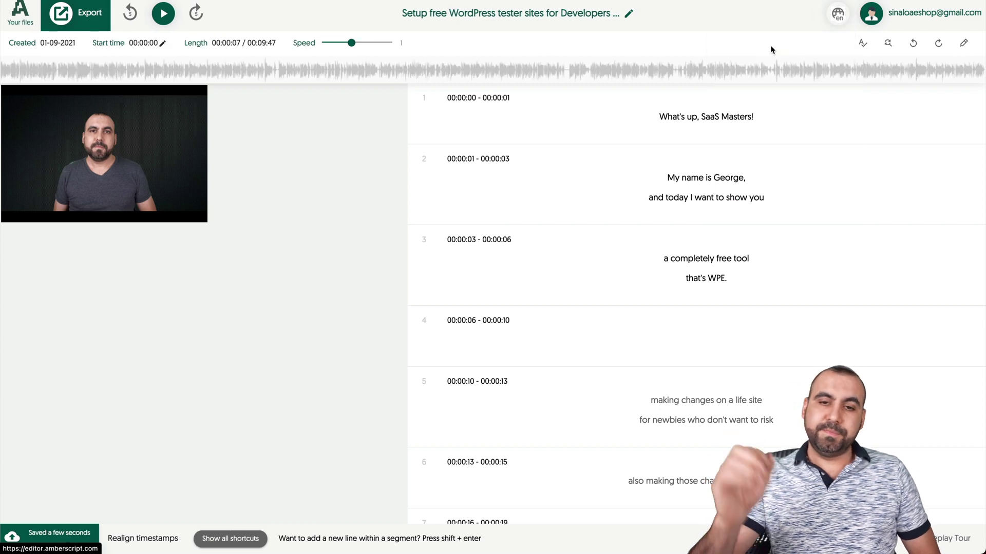